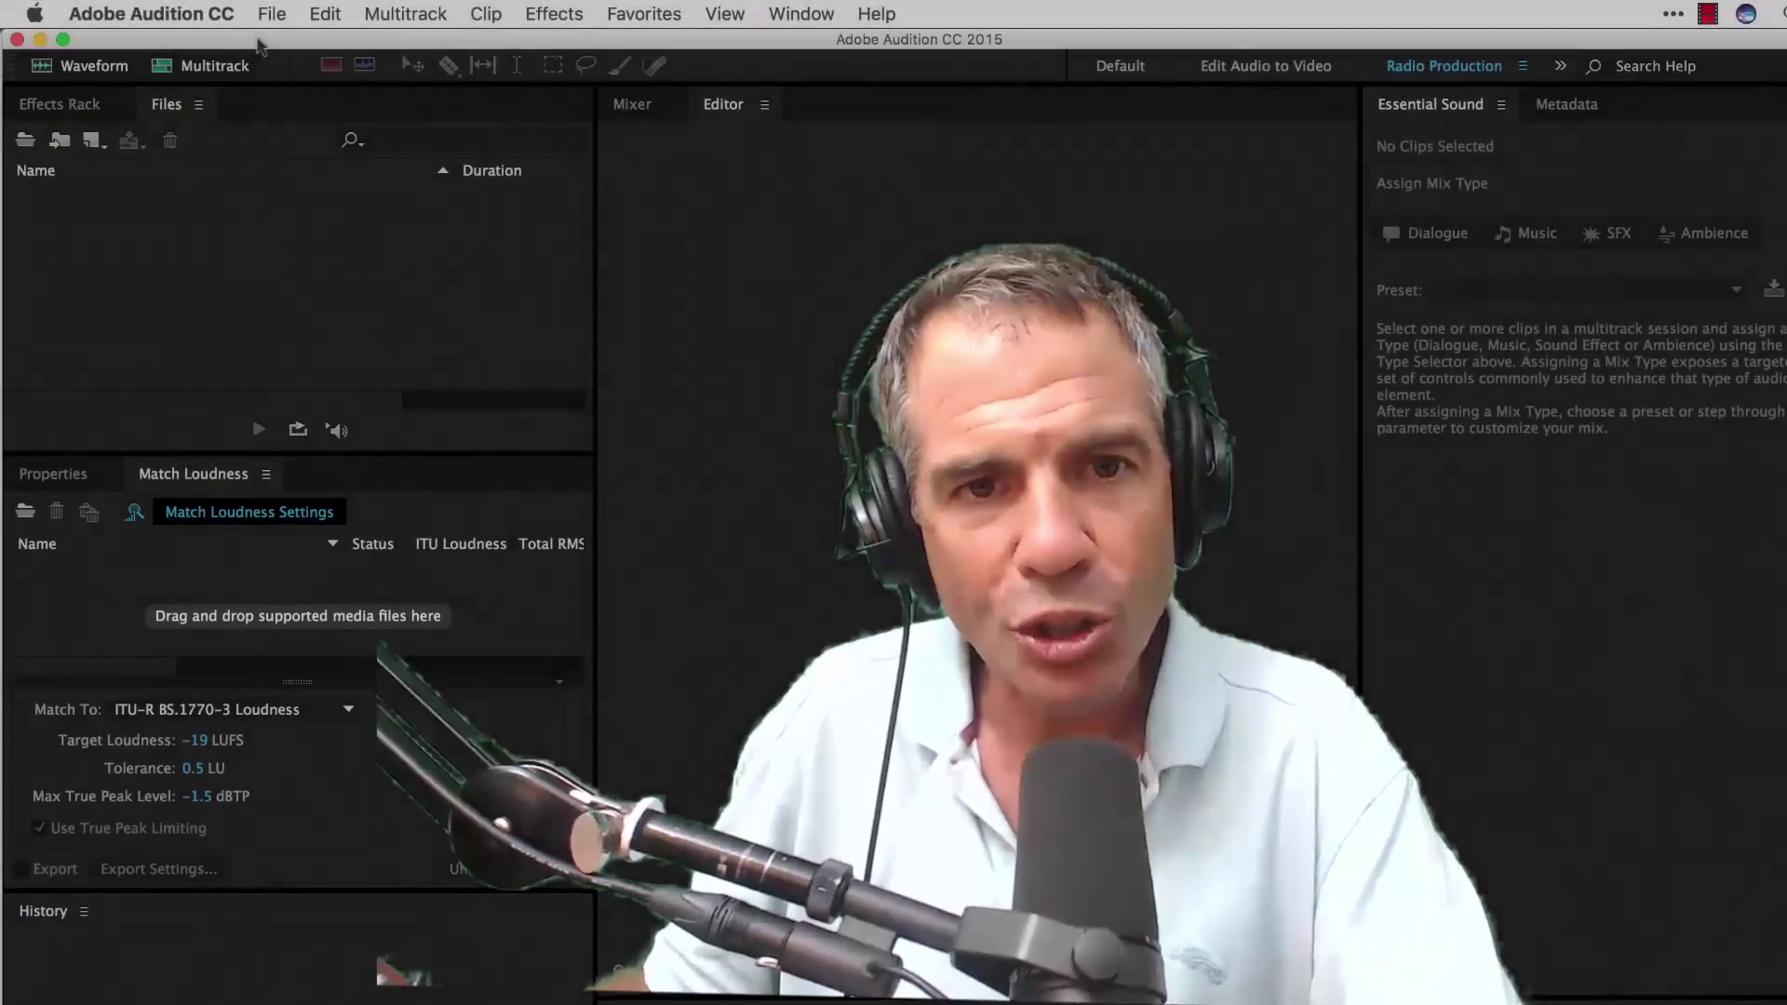
Reach the Audio Hardware preferences via a detour through Spectral Displays, keeping Device Class CoreAudio
click(151, 15)
mouse_move(155, 123)
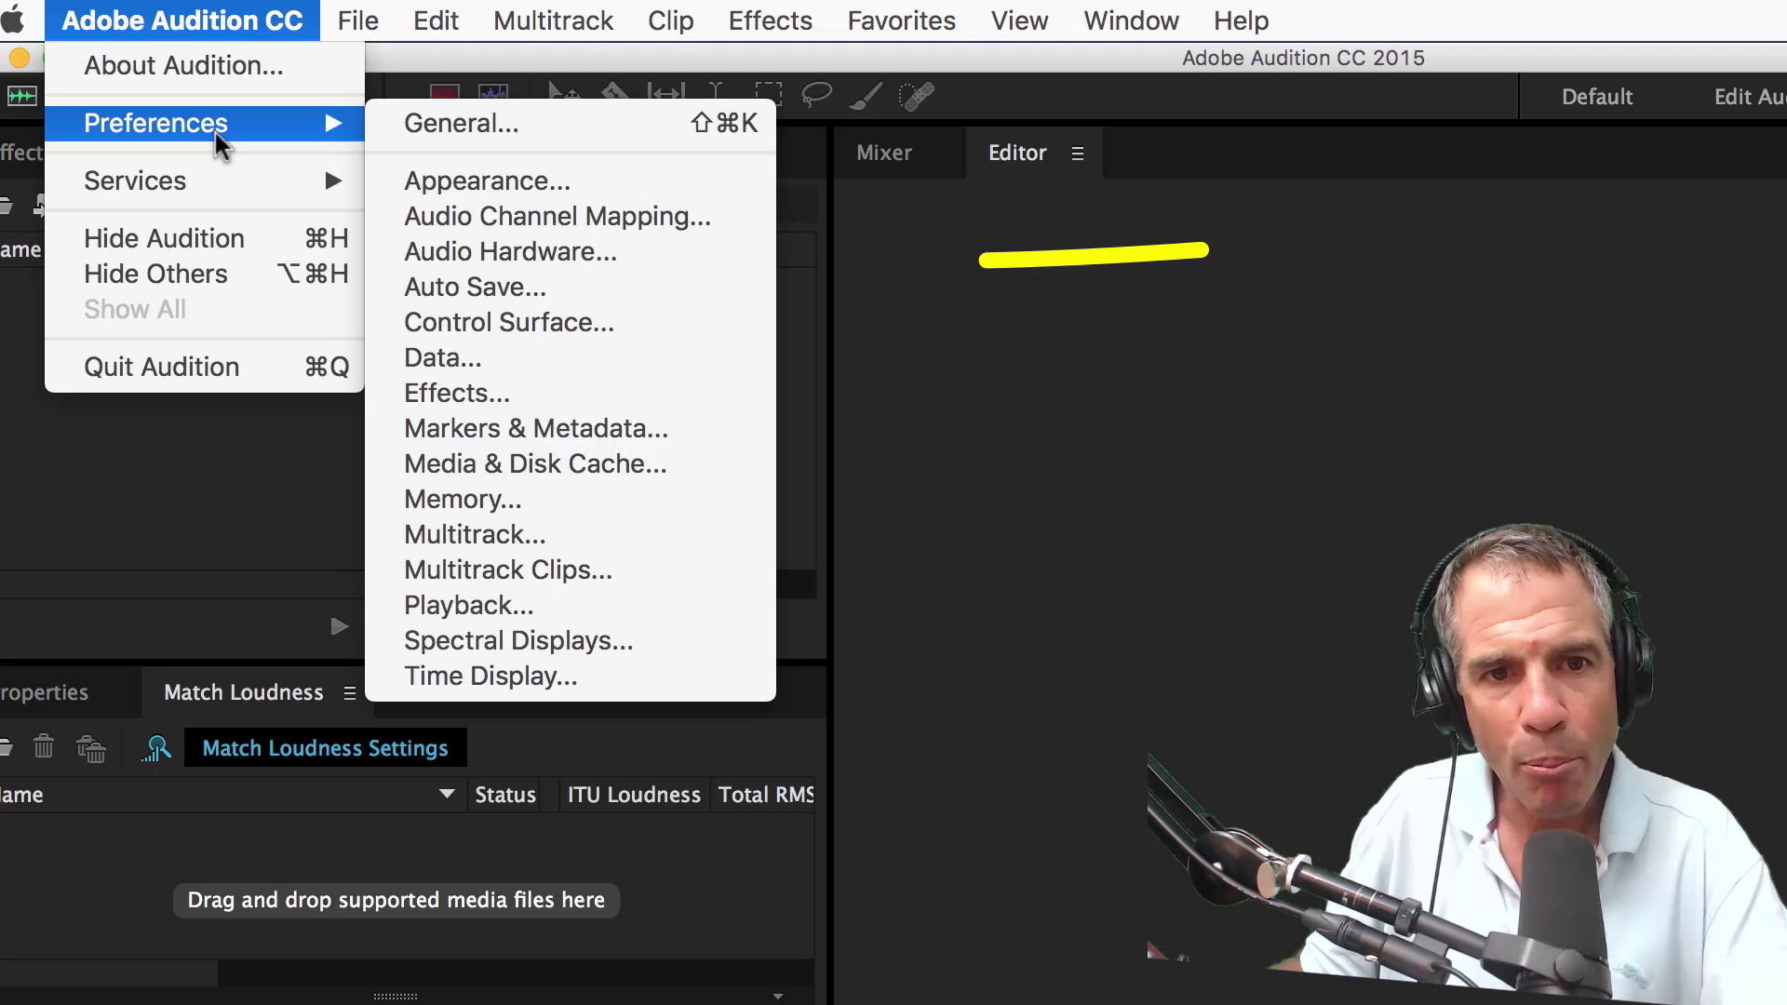
click(521, 266)
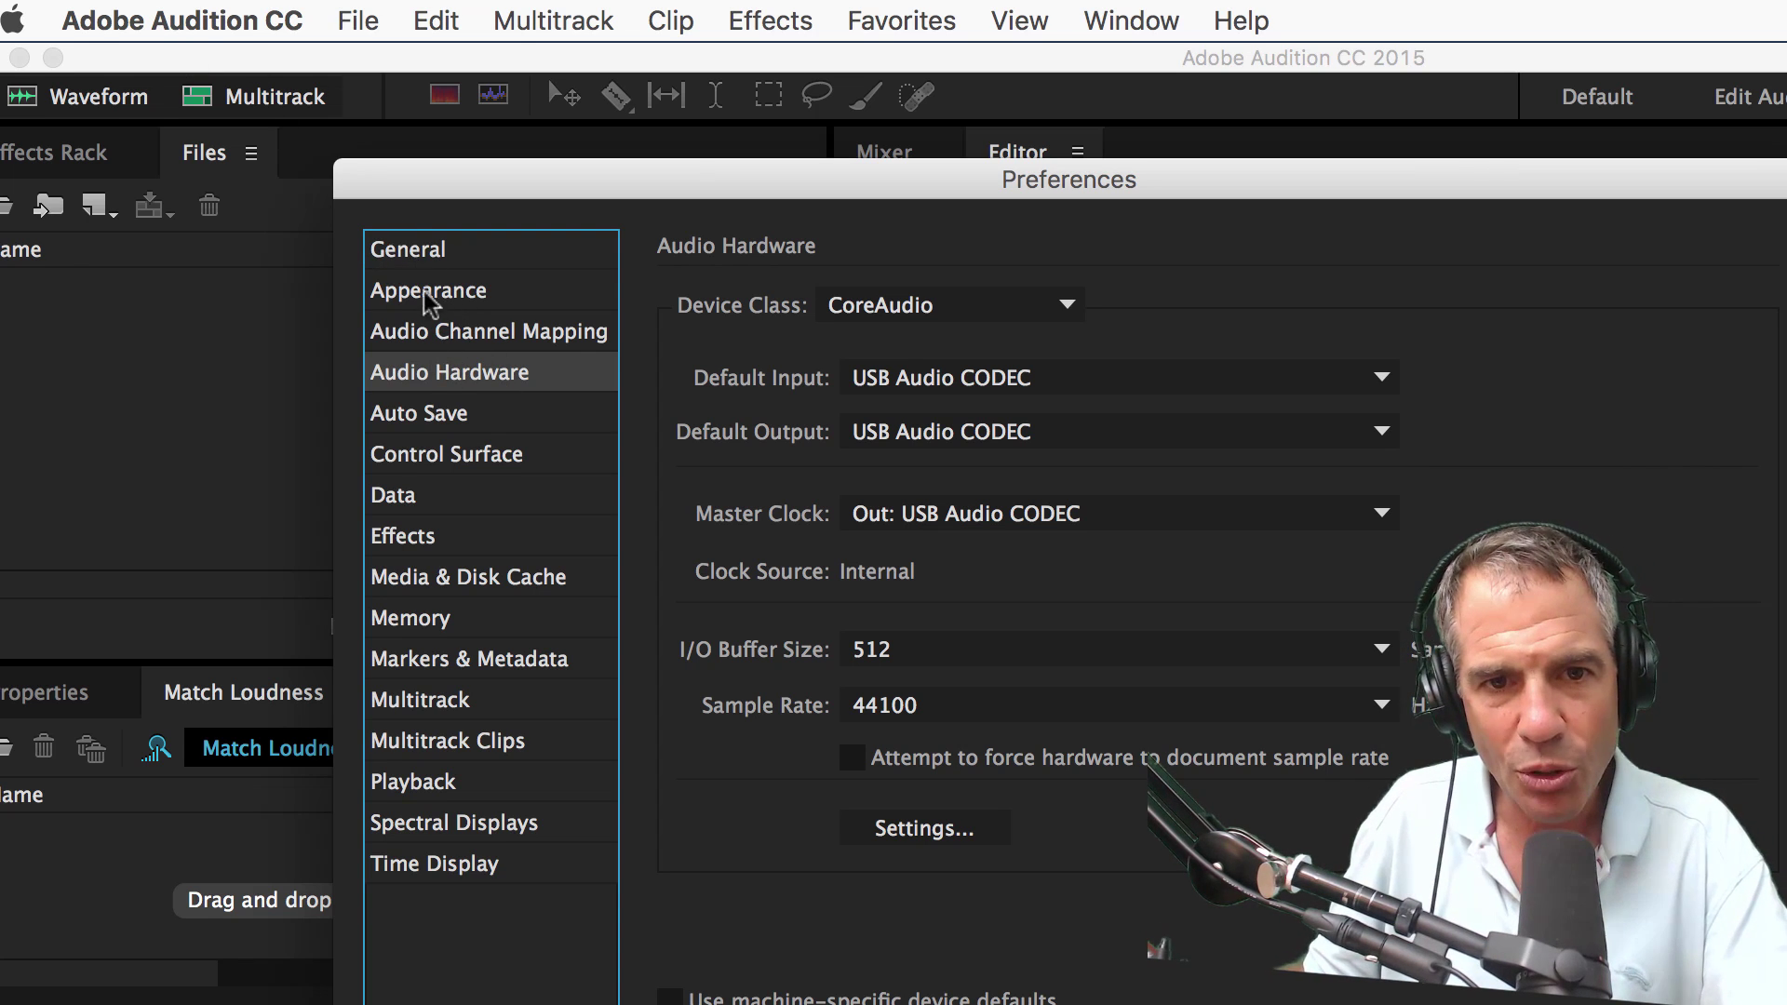
click(450, 827)
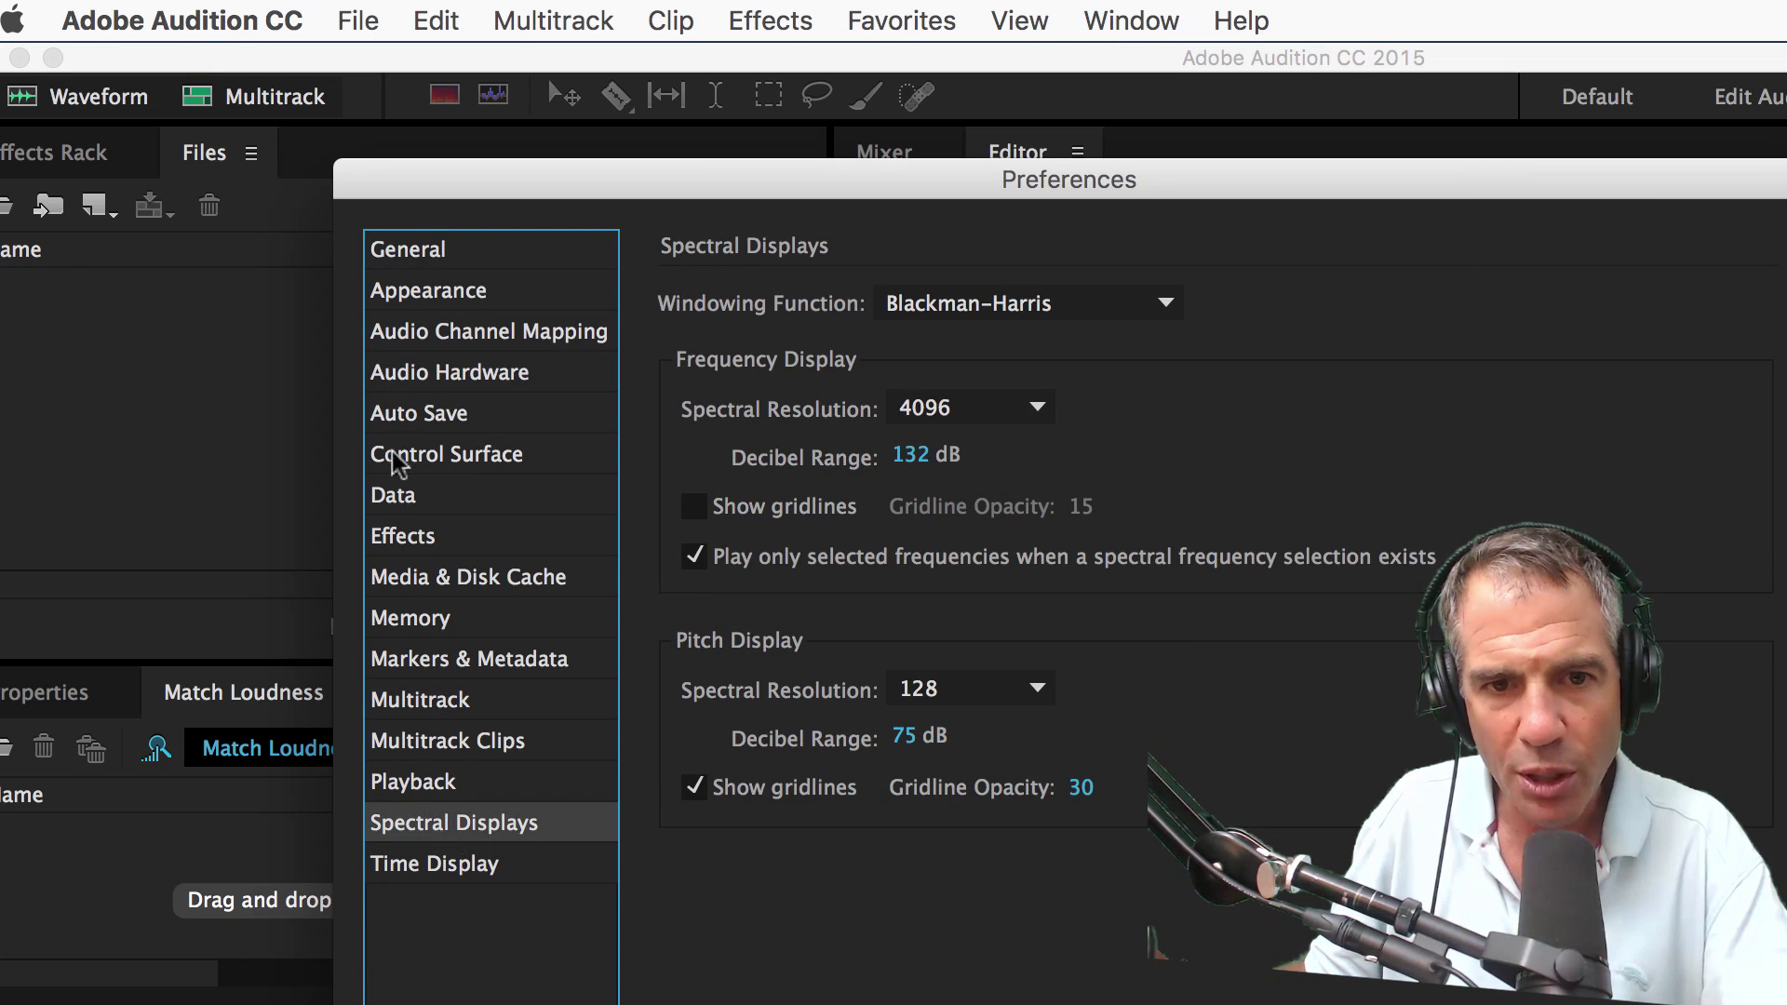
click(414, 374)
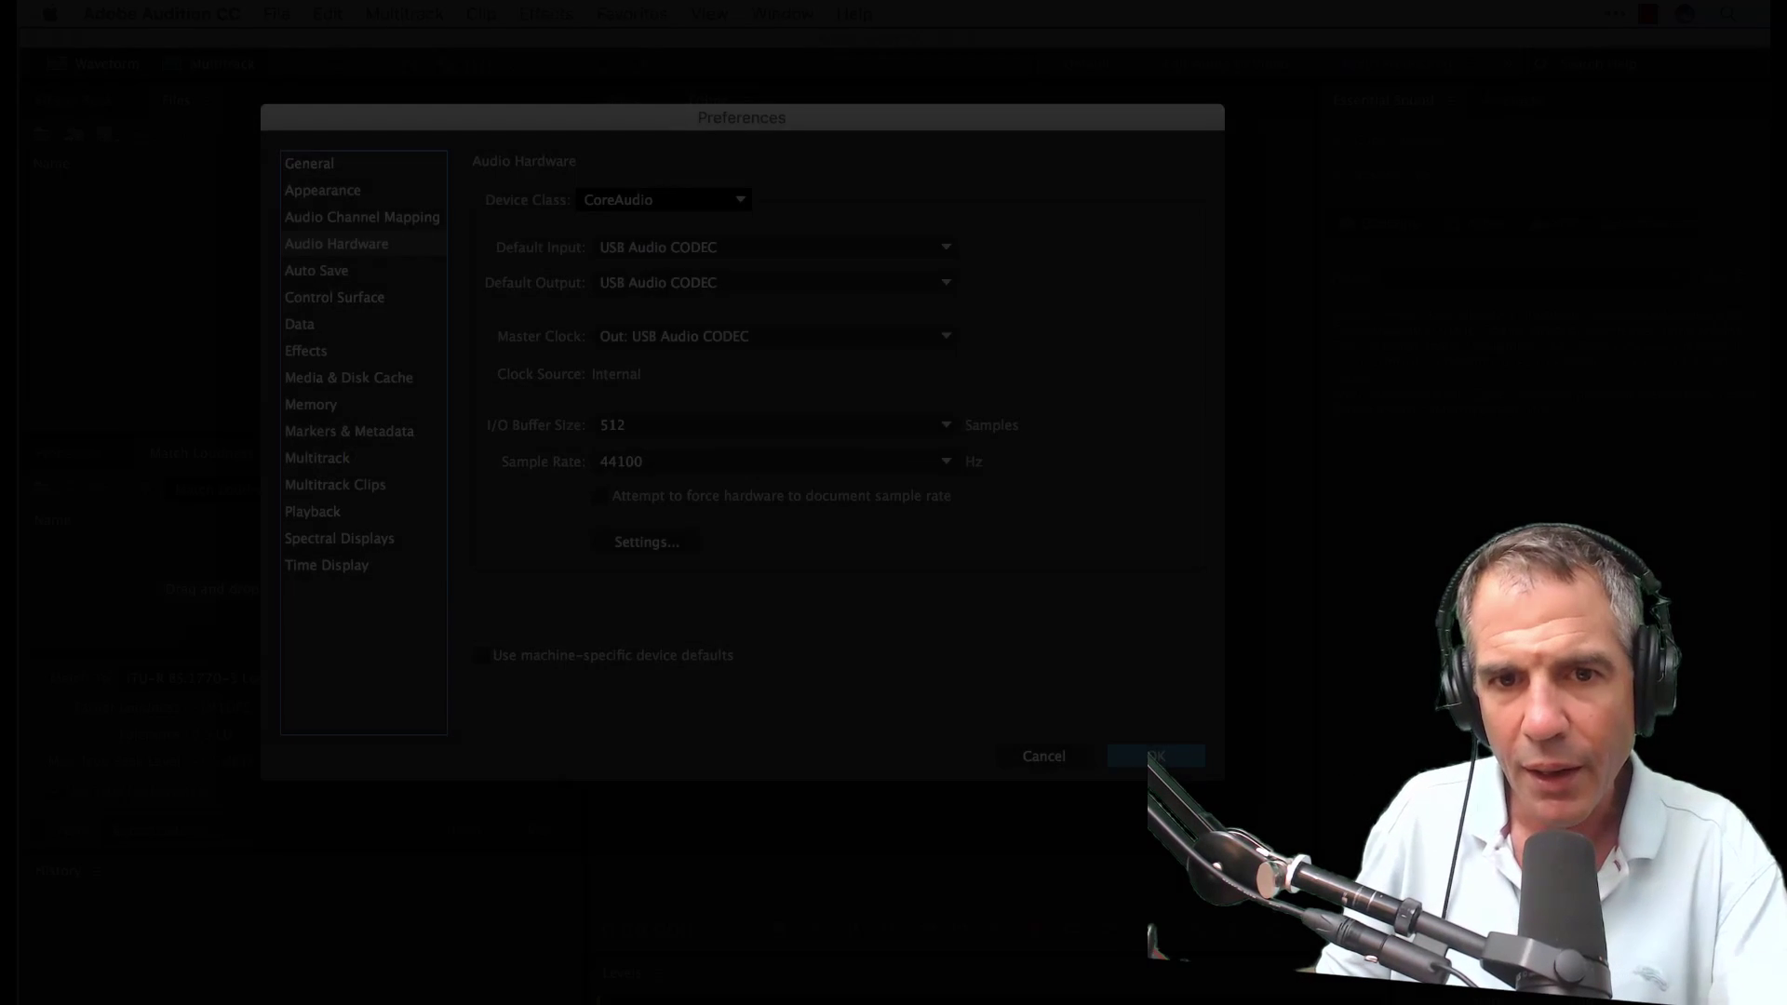
click(655, 199)
click(655, 219)
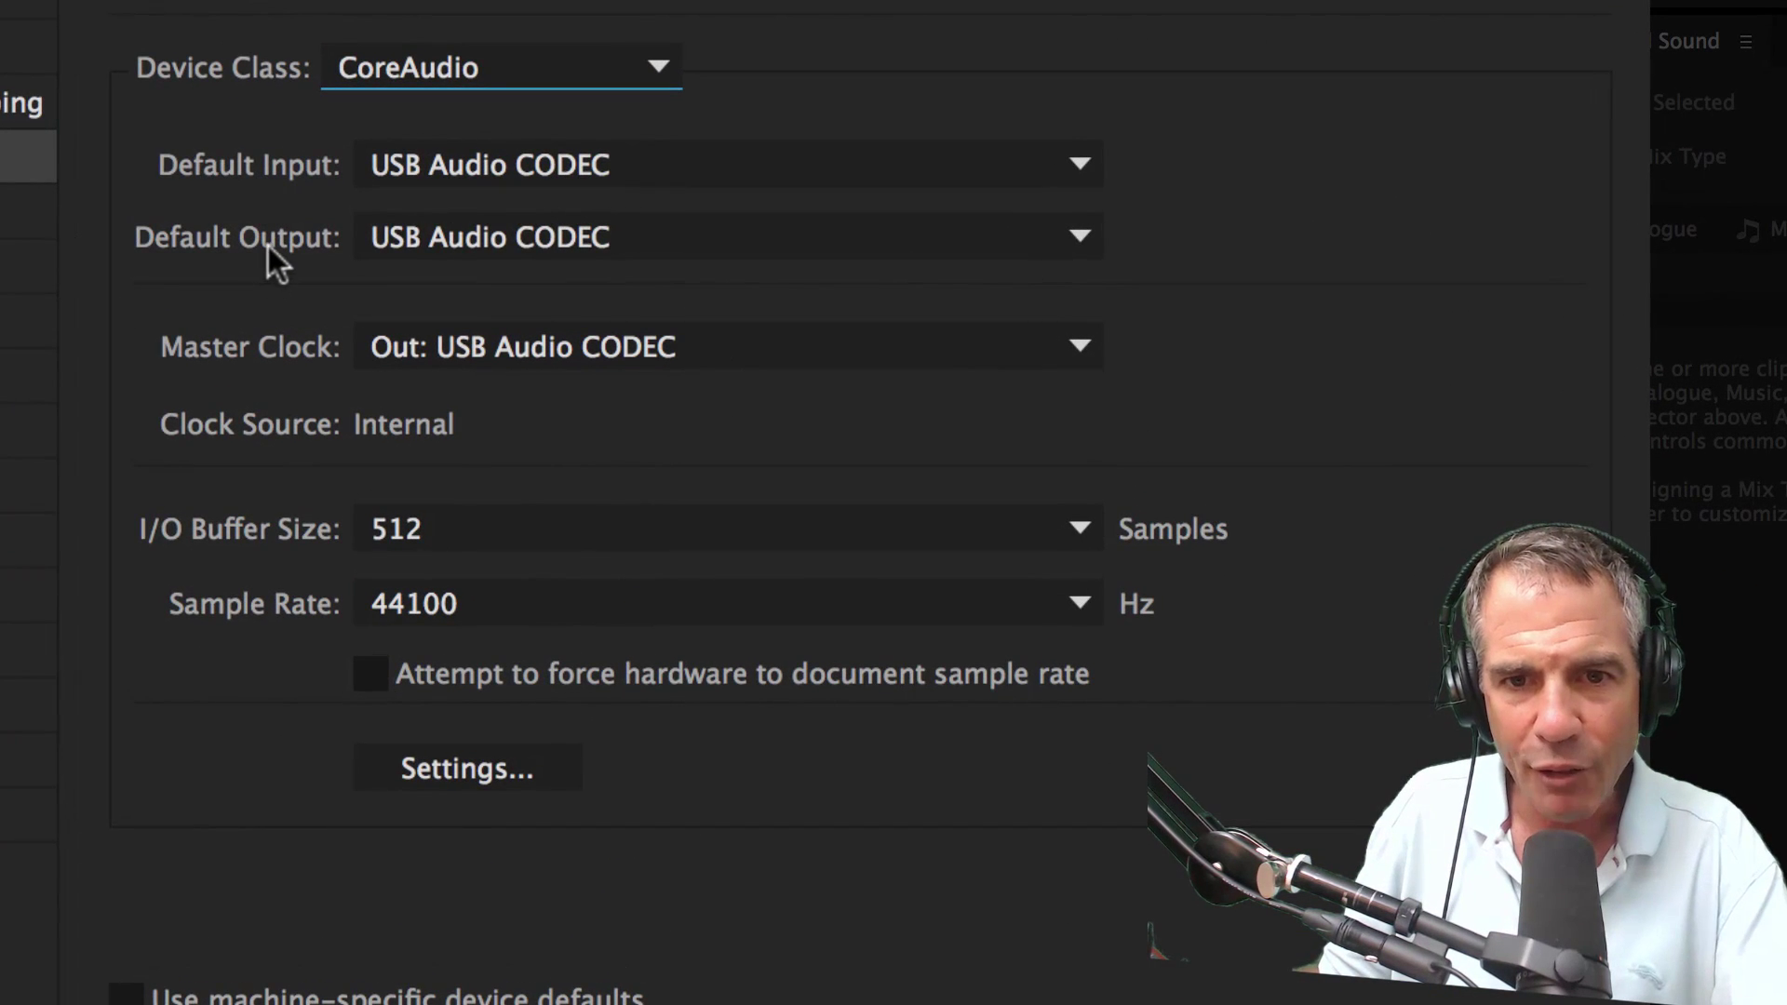
Choose USB Audio CODEC as the Default Input device
click(481, 170)
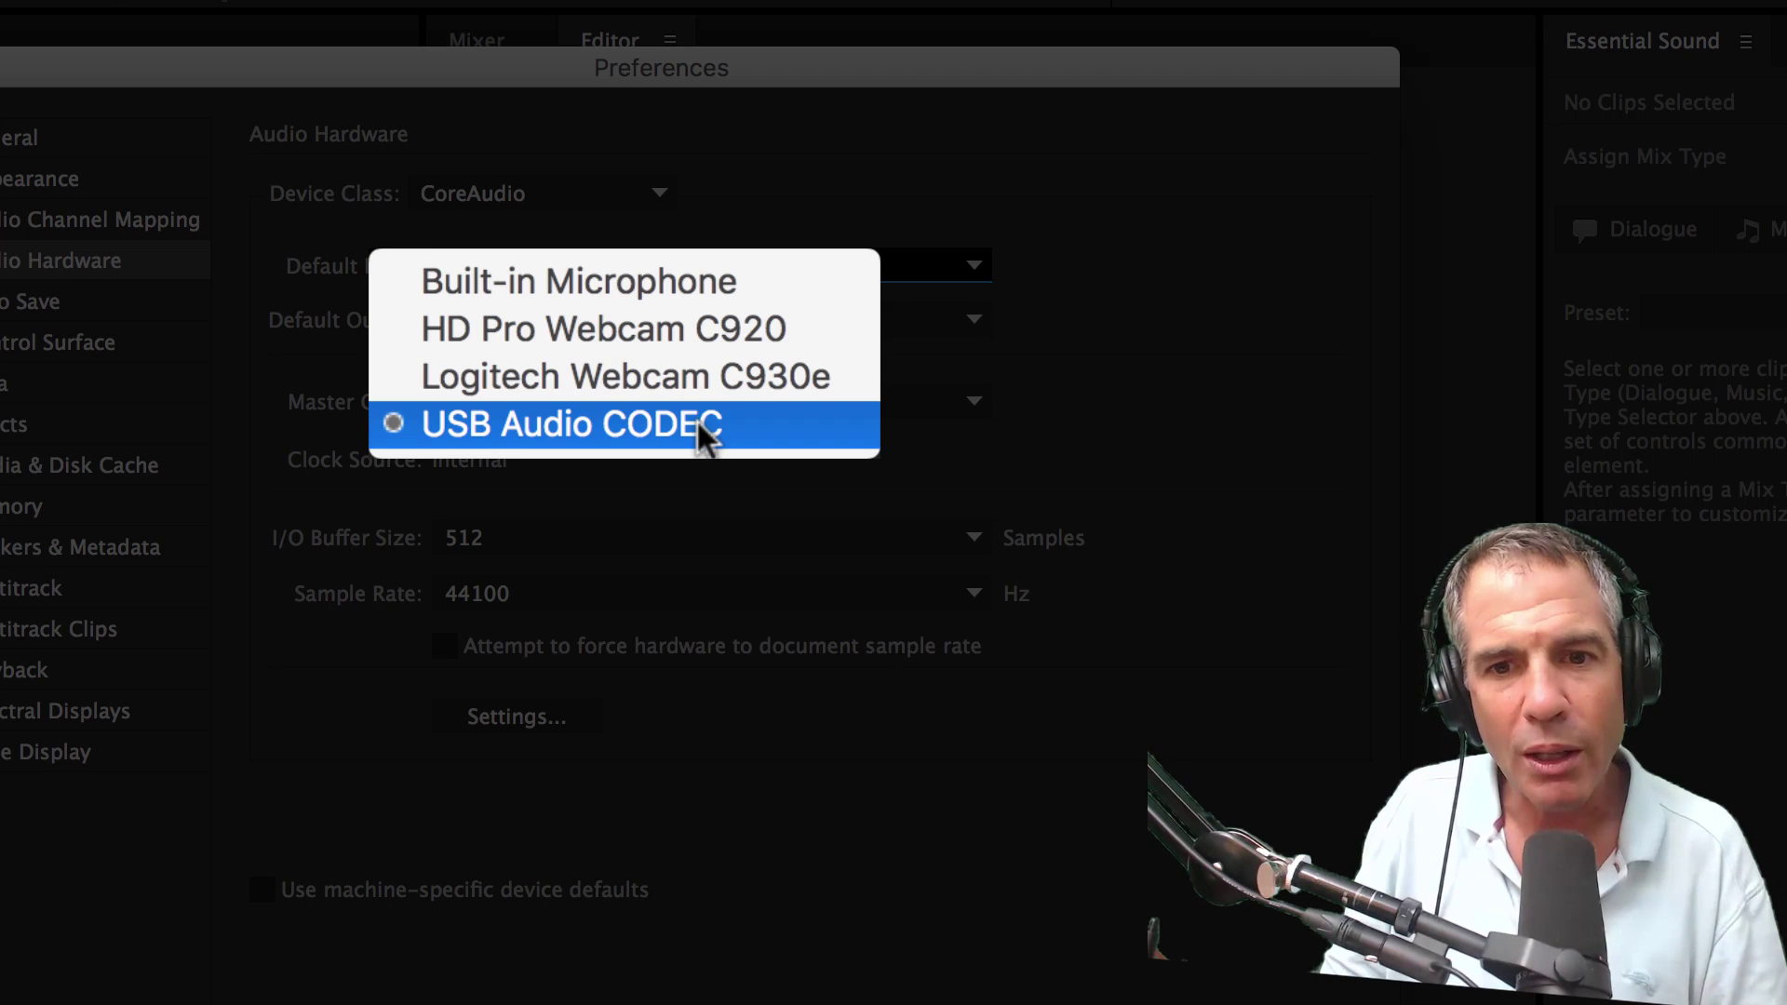
click(697, 422)
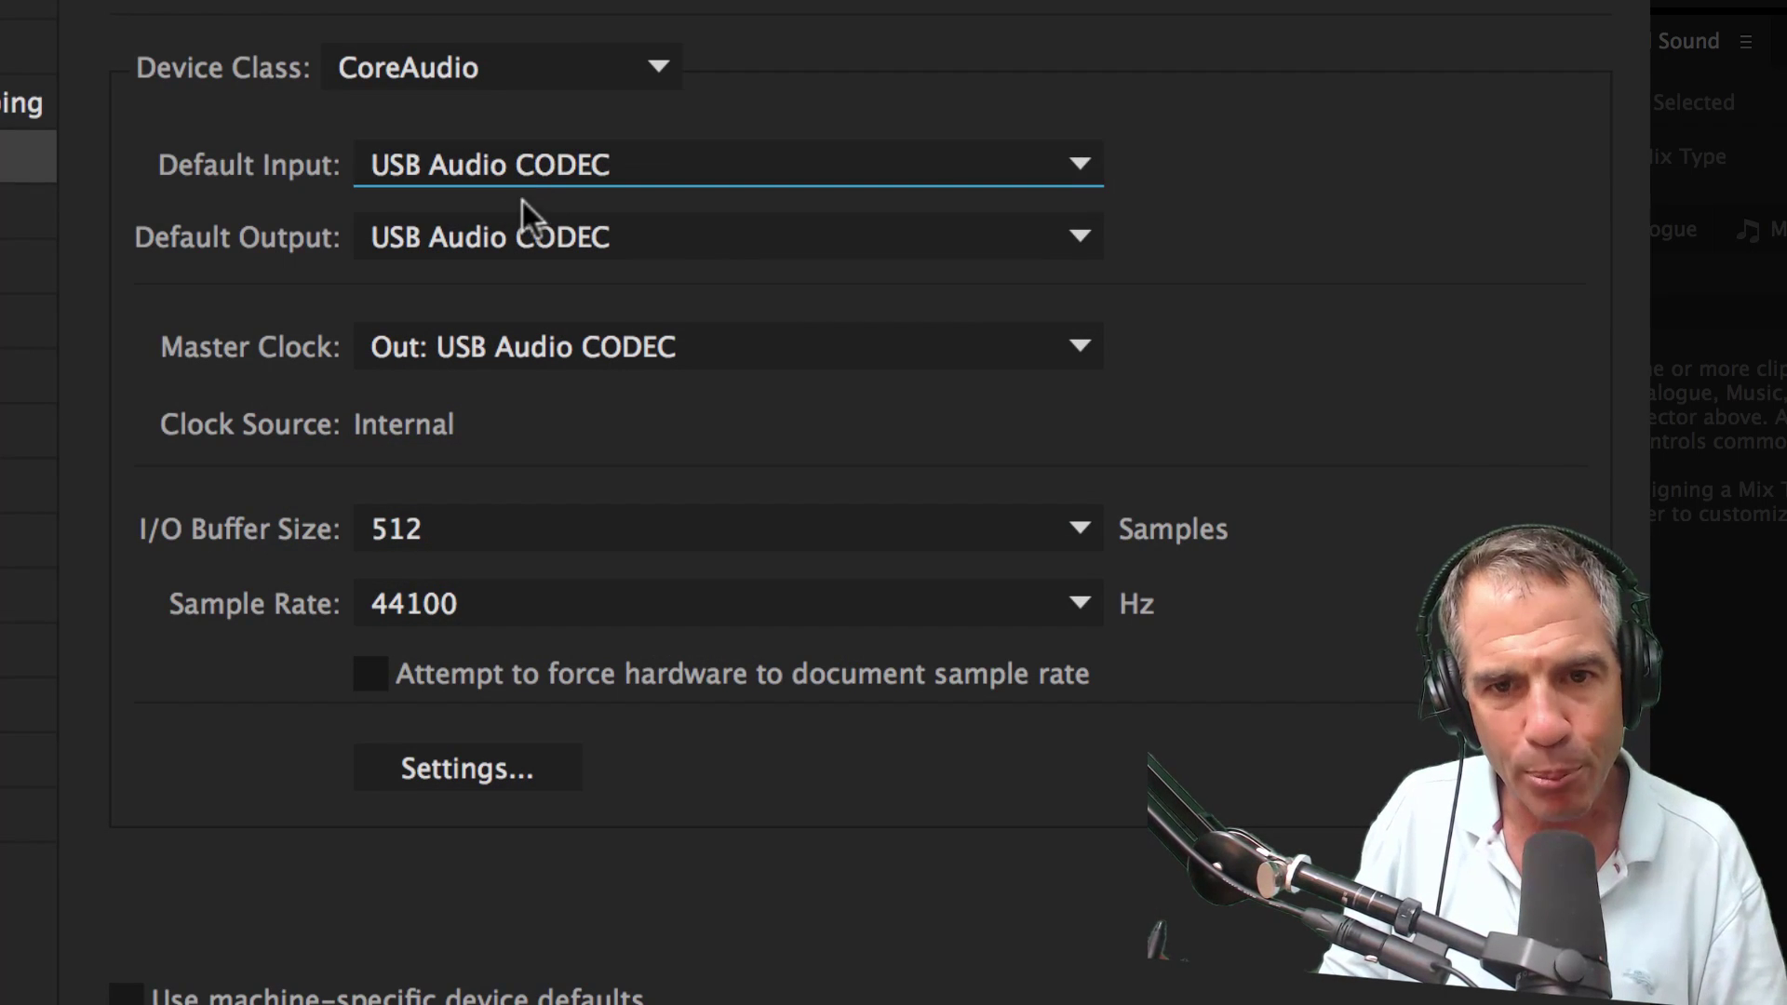
Keep USB Audio CODEC as Default Output and Out: USB Audio CODEC as Master Clock, then confirm with OK
click(444, 235)
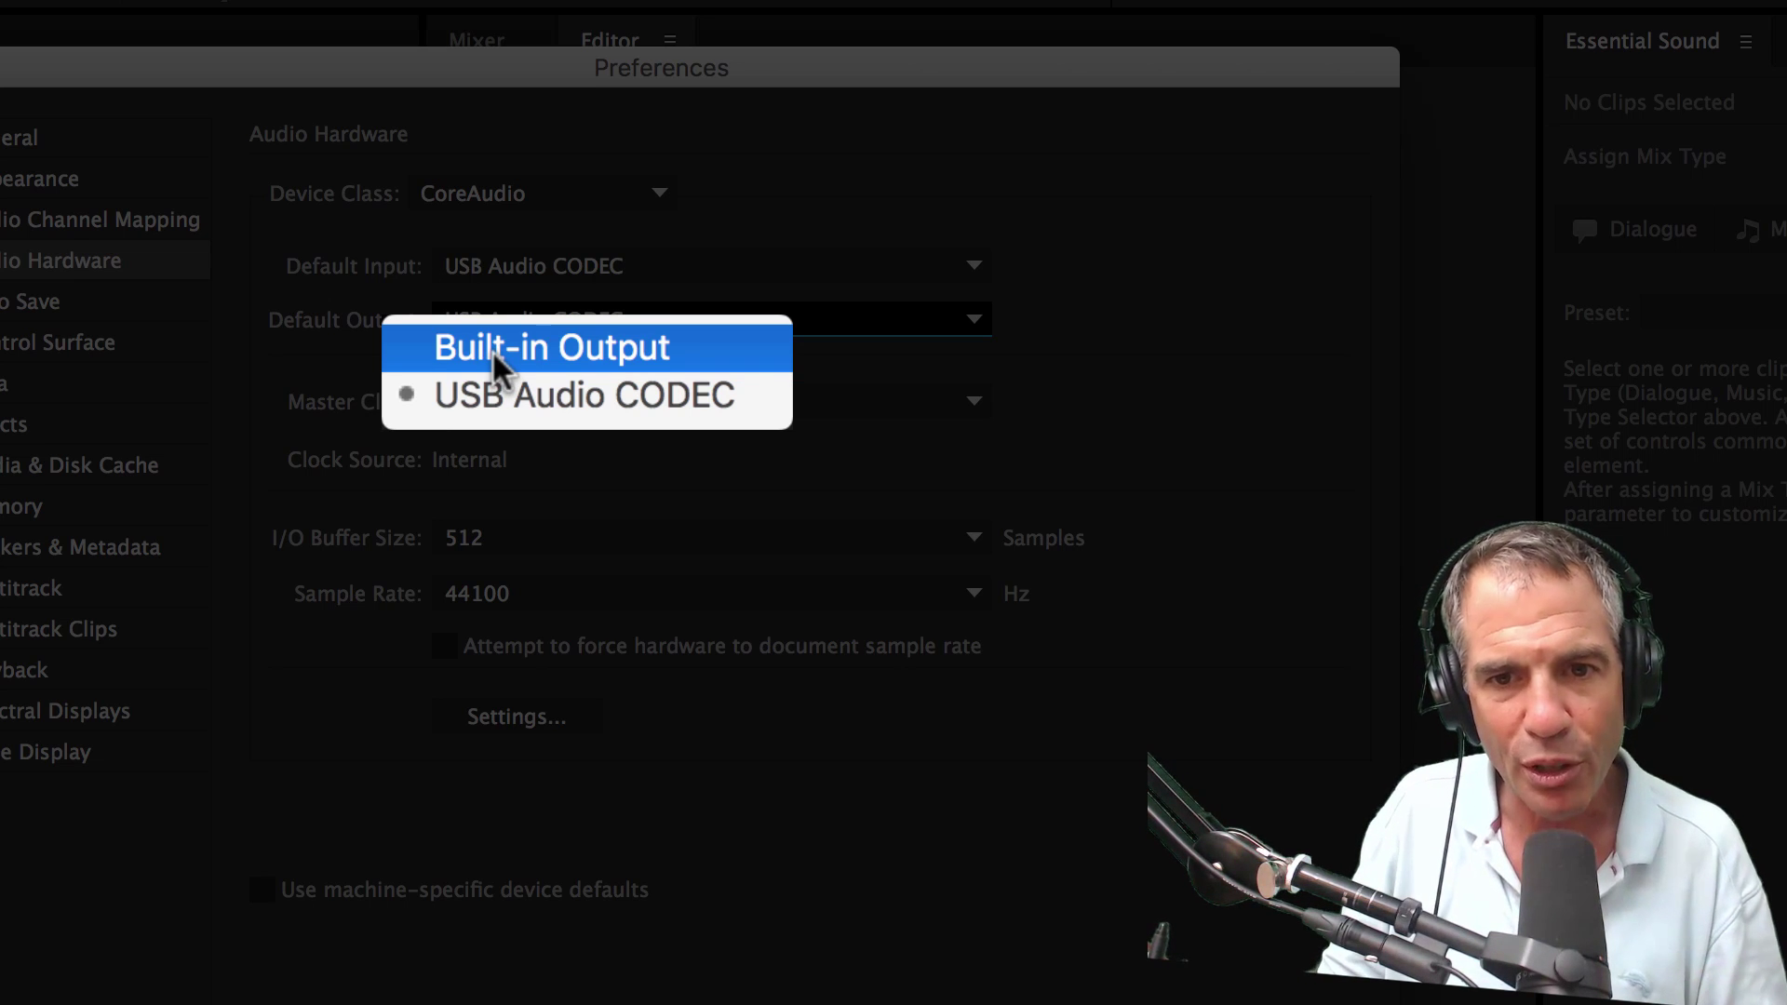
click(488, 398)
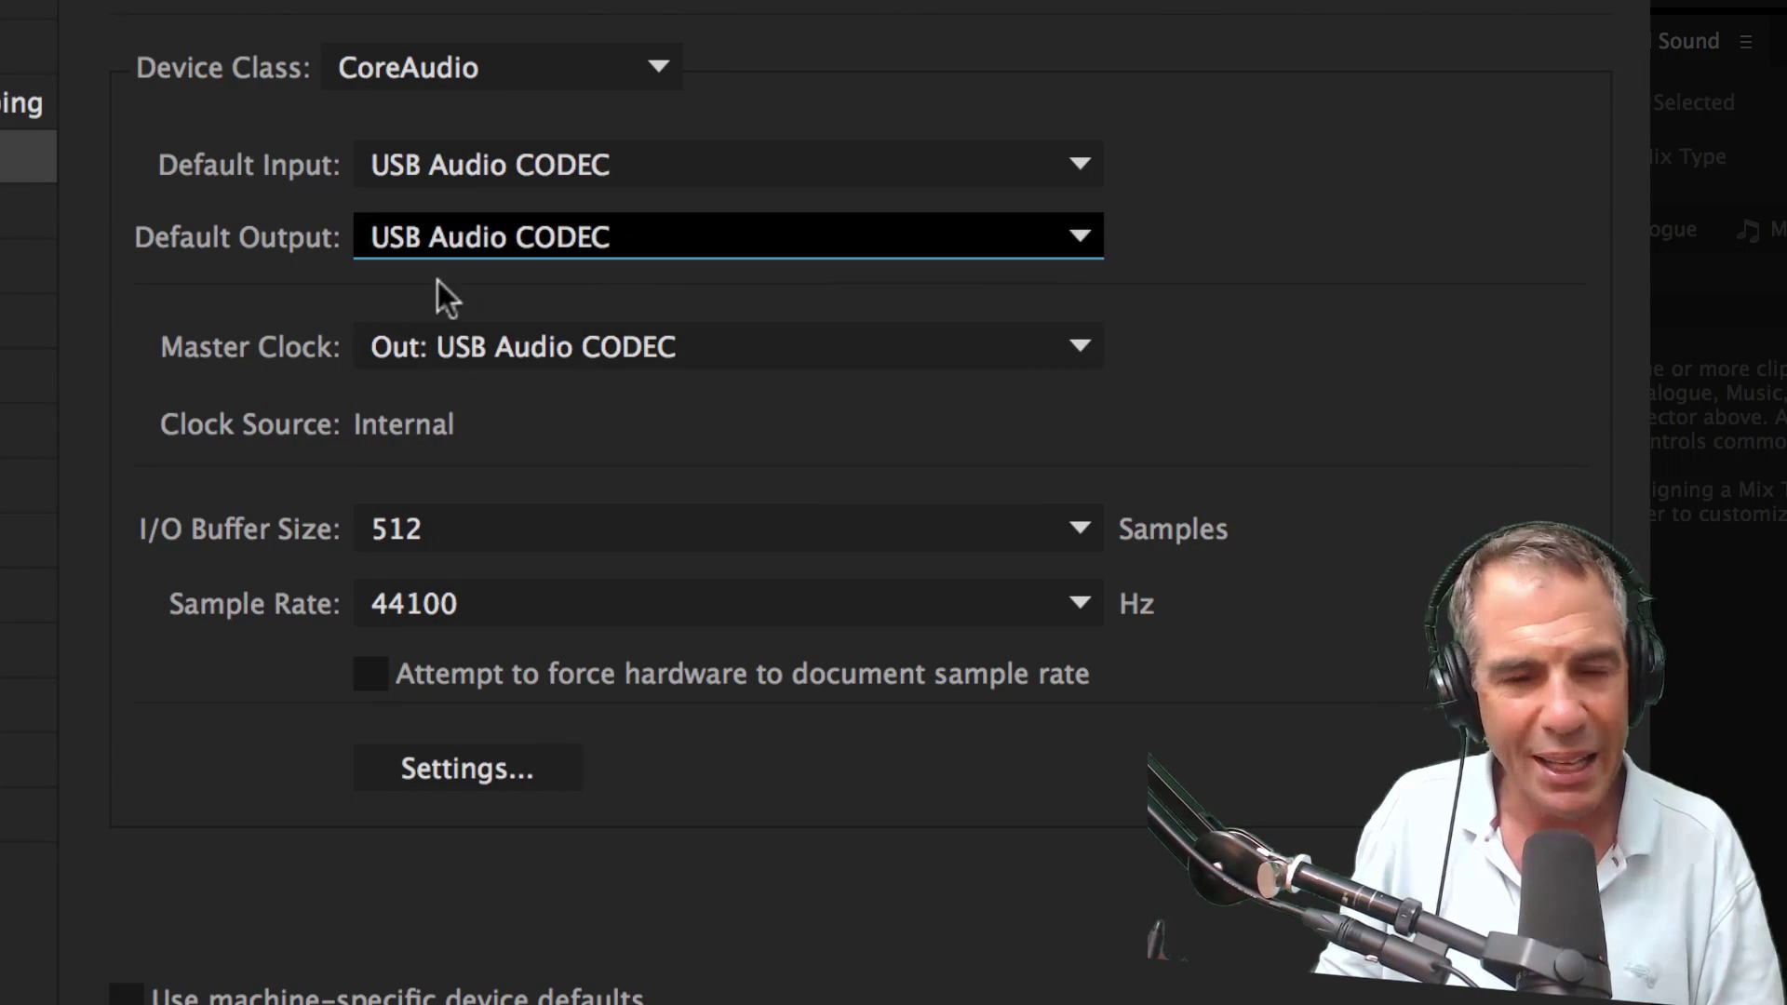
click(556, 396)
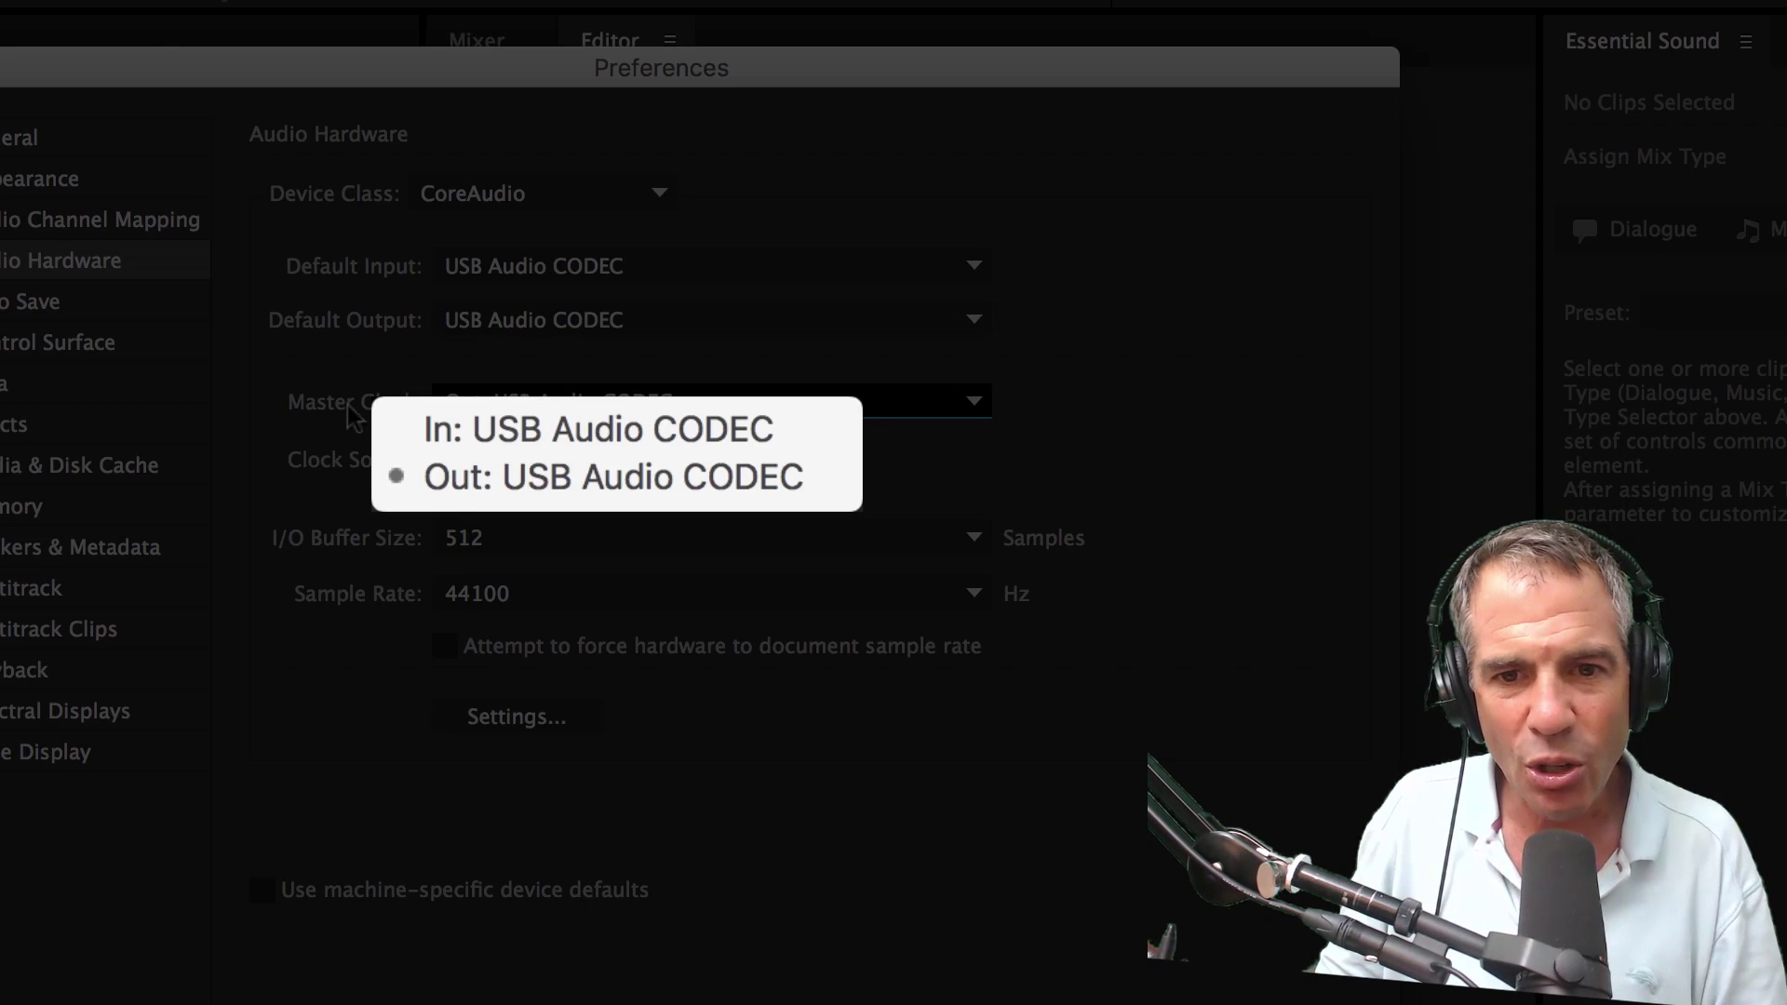
click(350, 417)
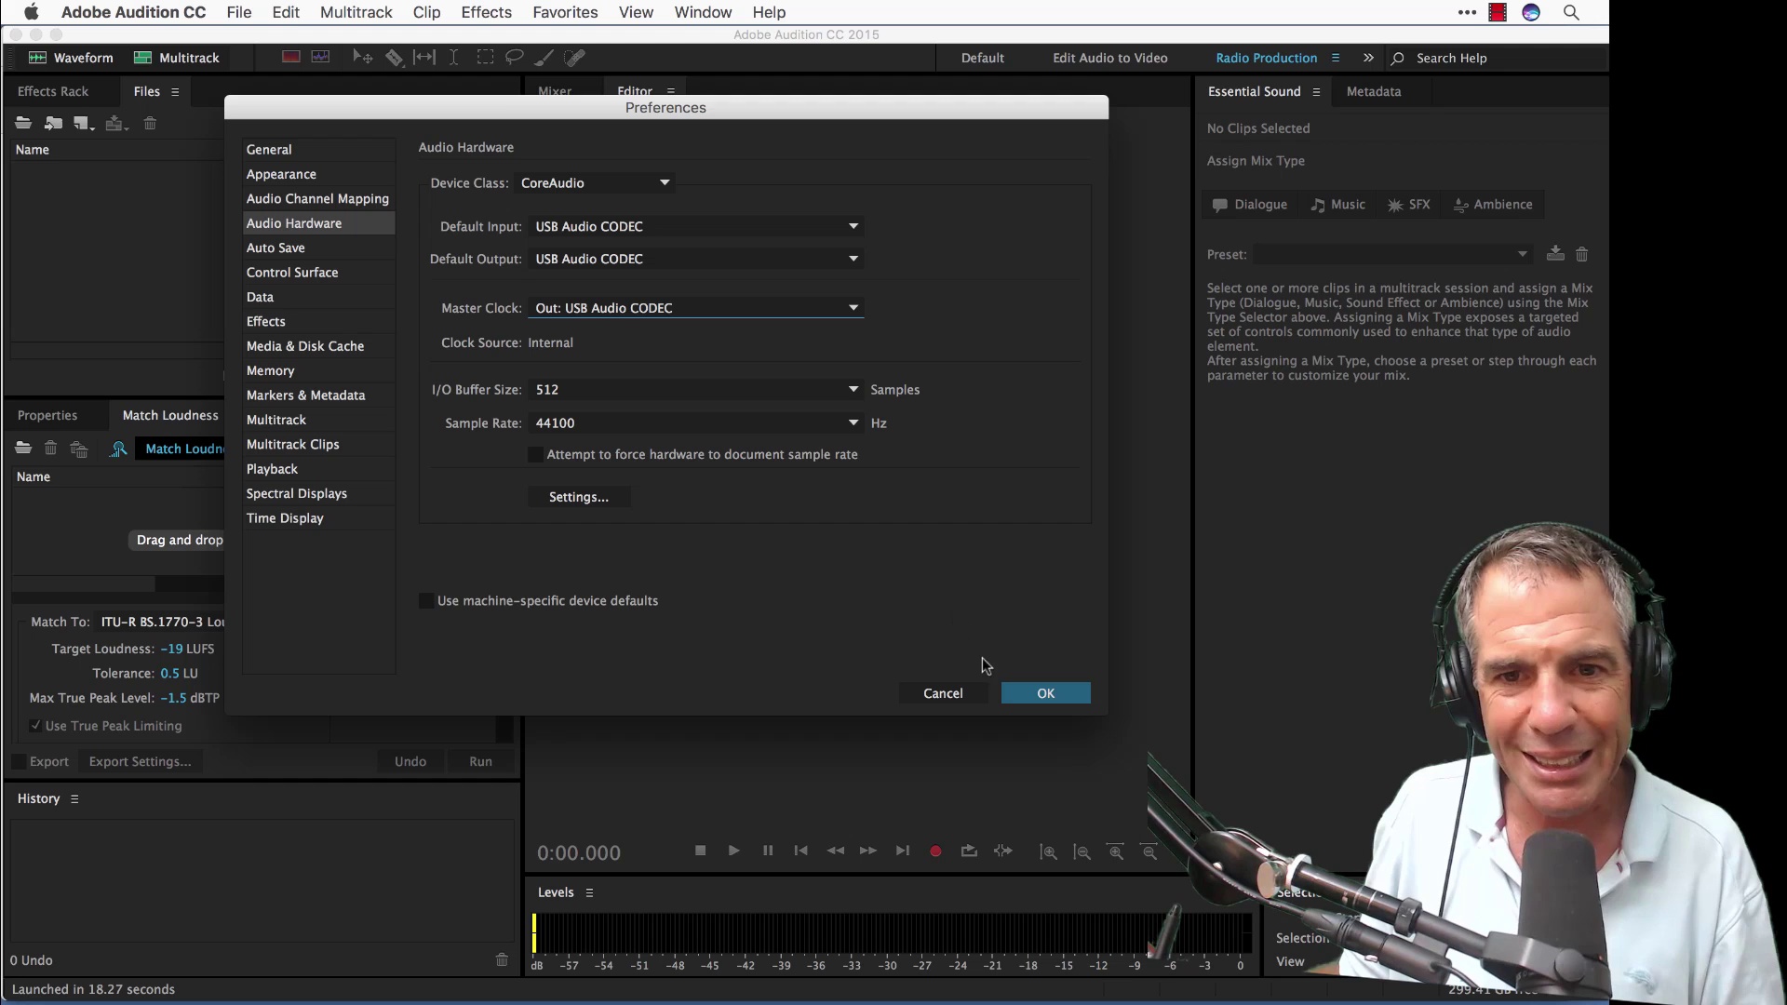
click(1033, 690)
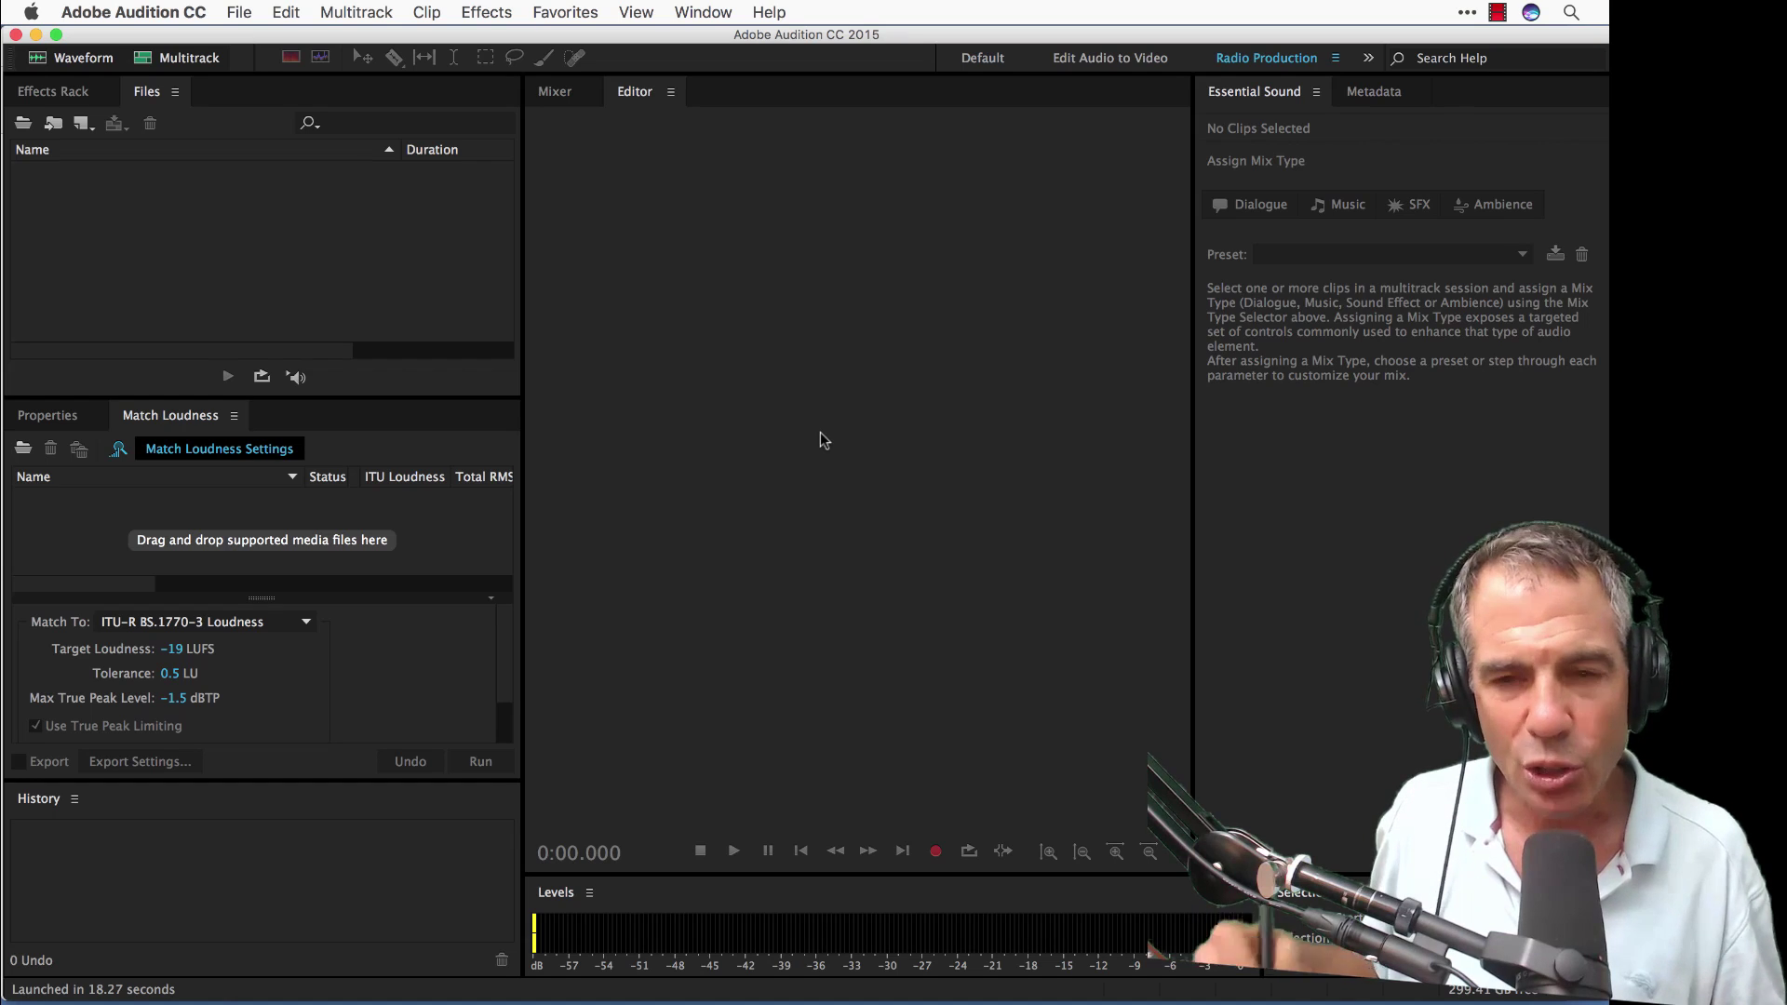
Create a new mono audio file named 'test' via File > New > Audio File
click(238, 11)
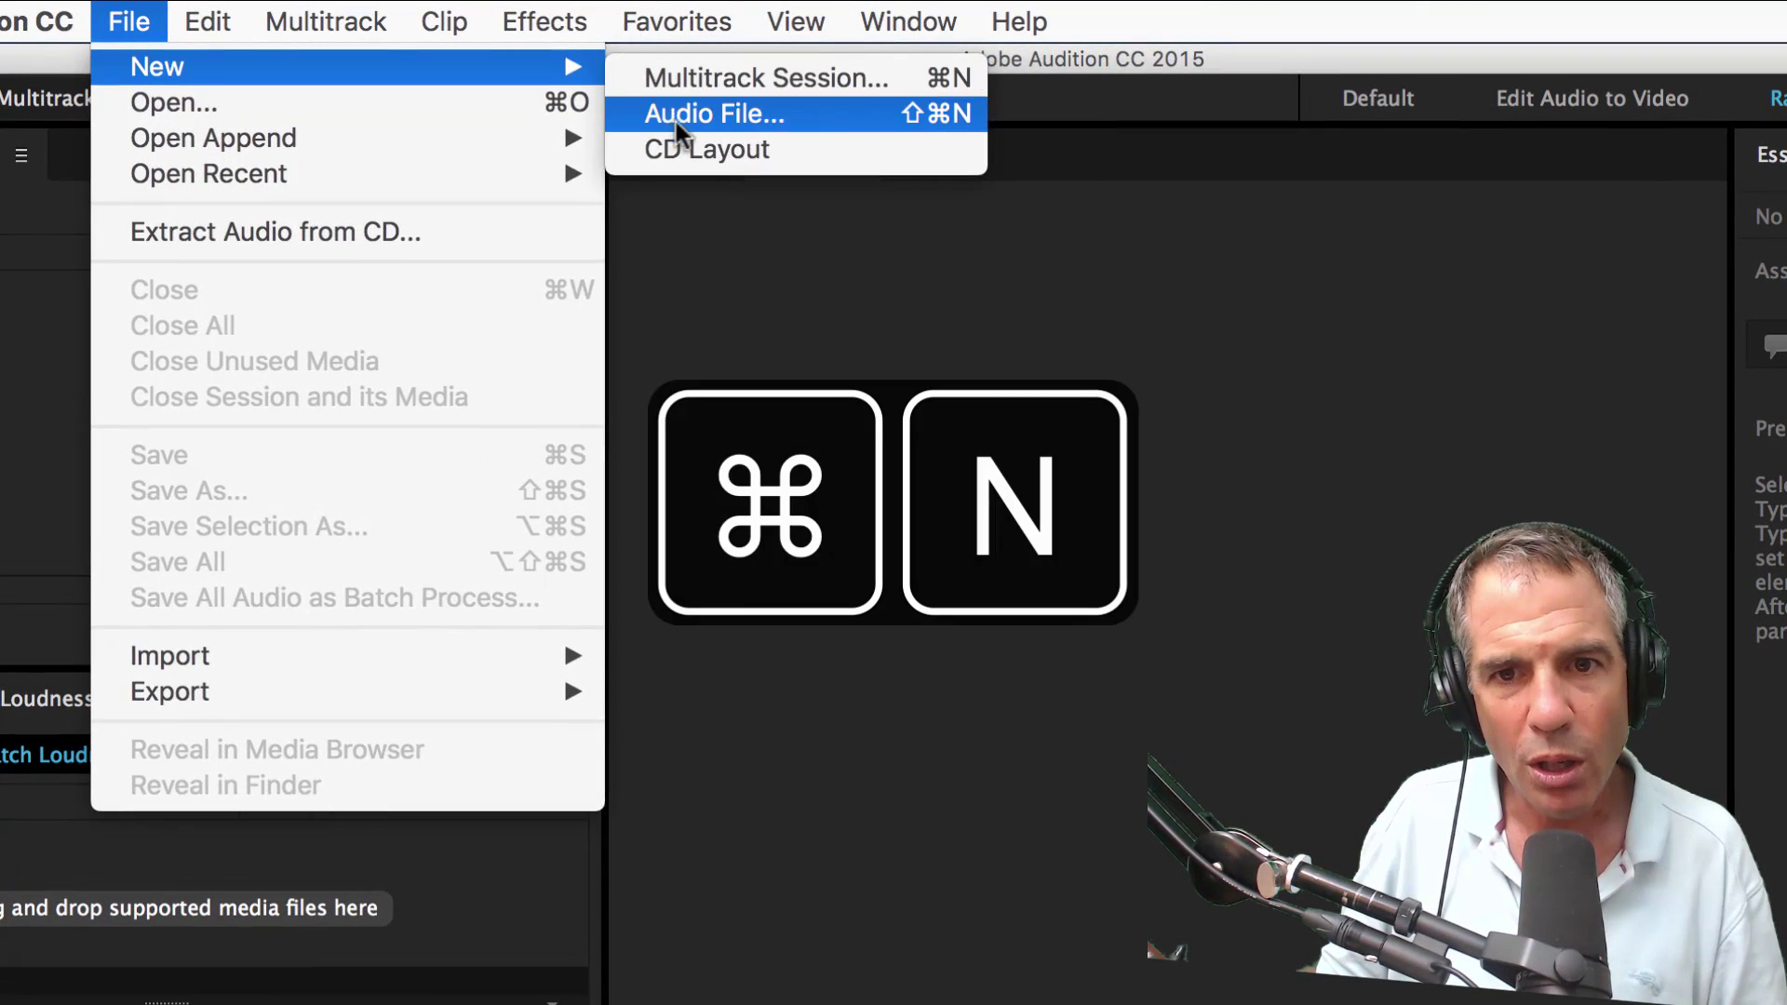
click(712, 114)
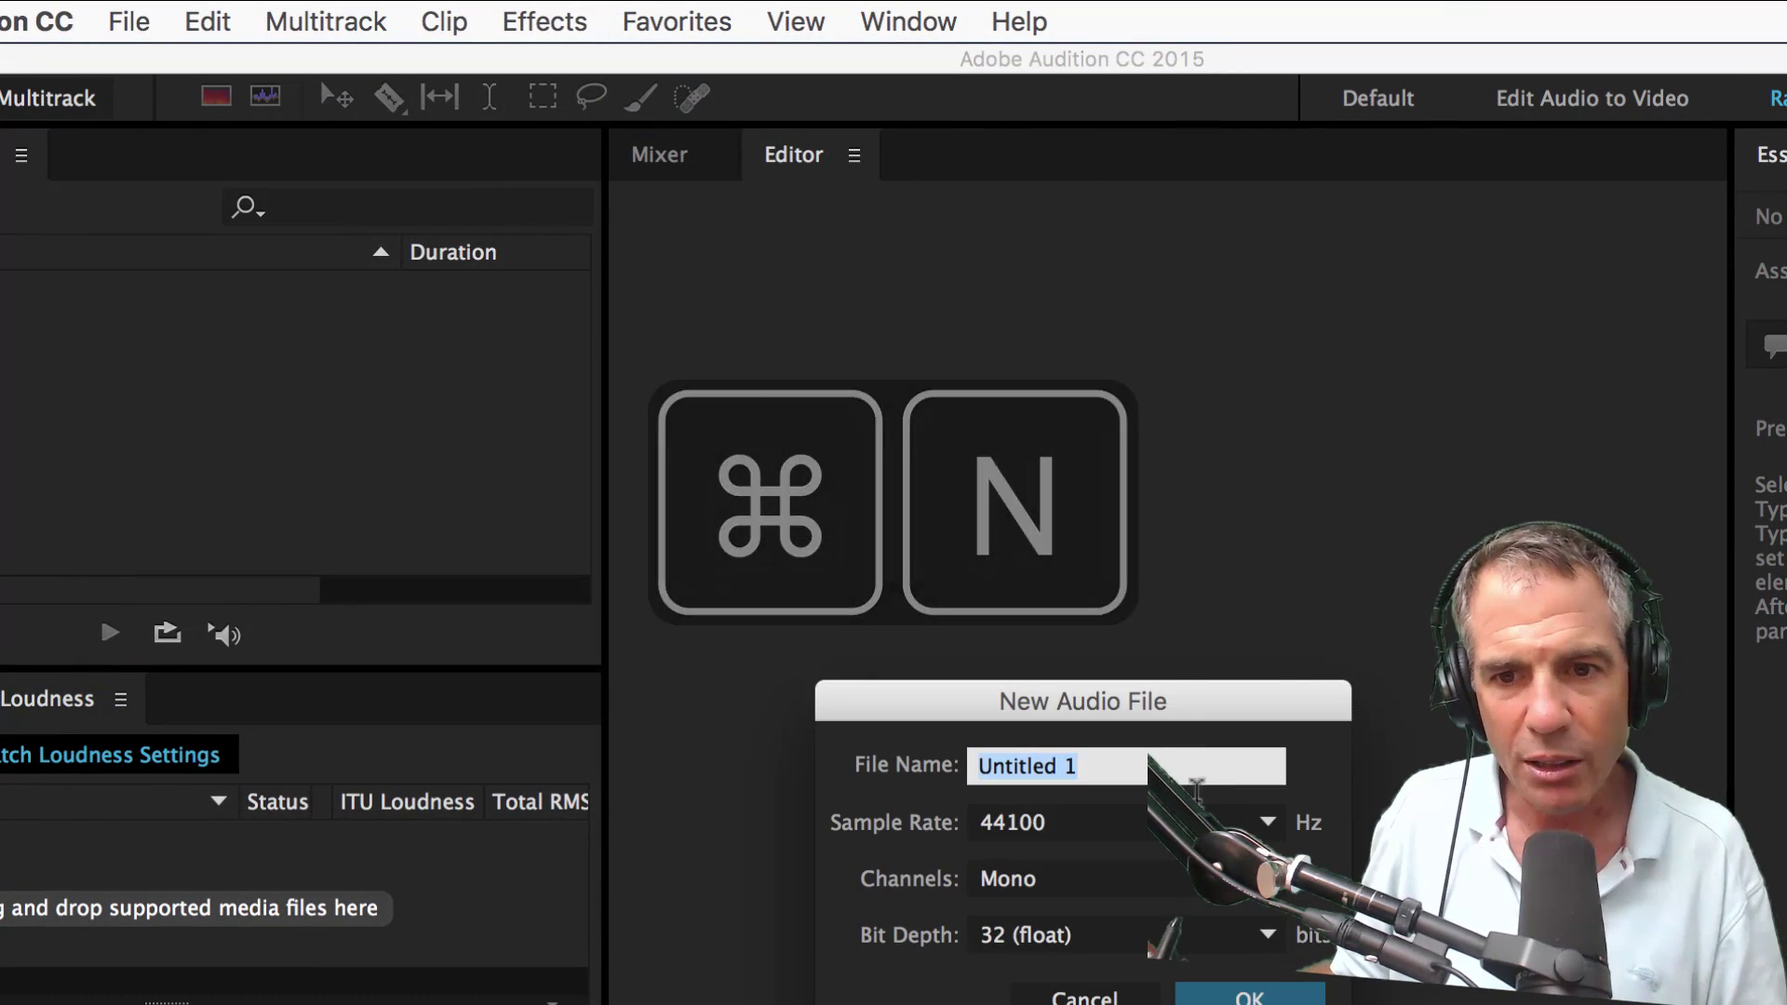
text(tes)
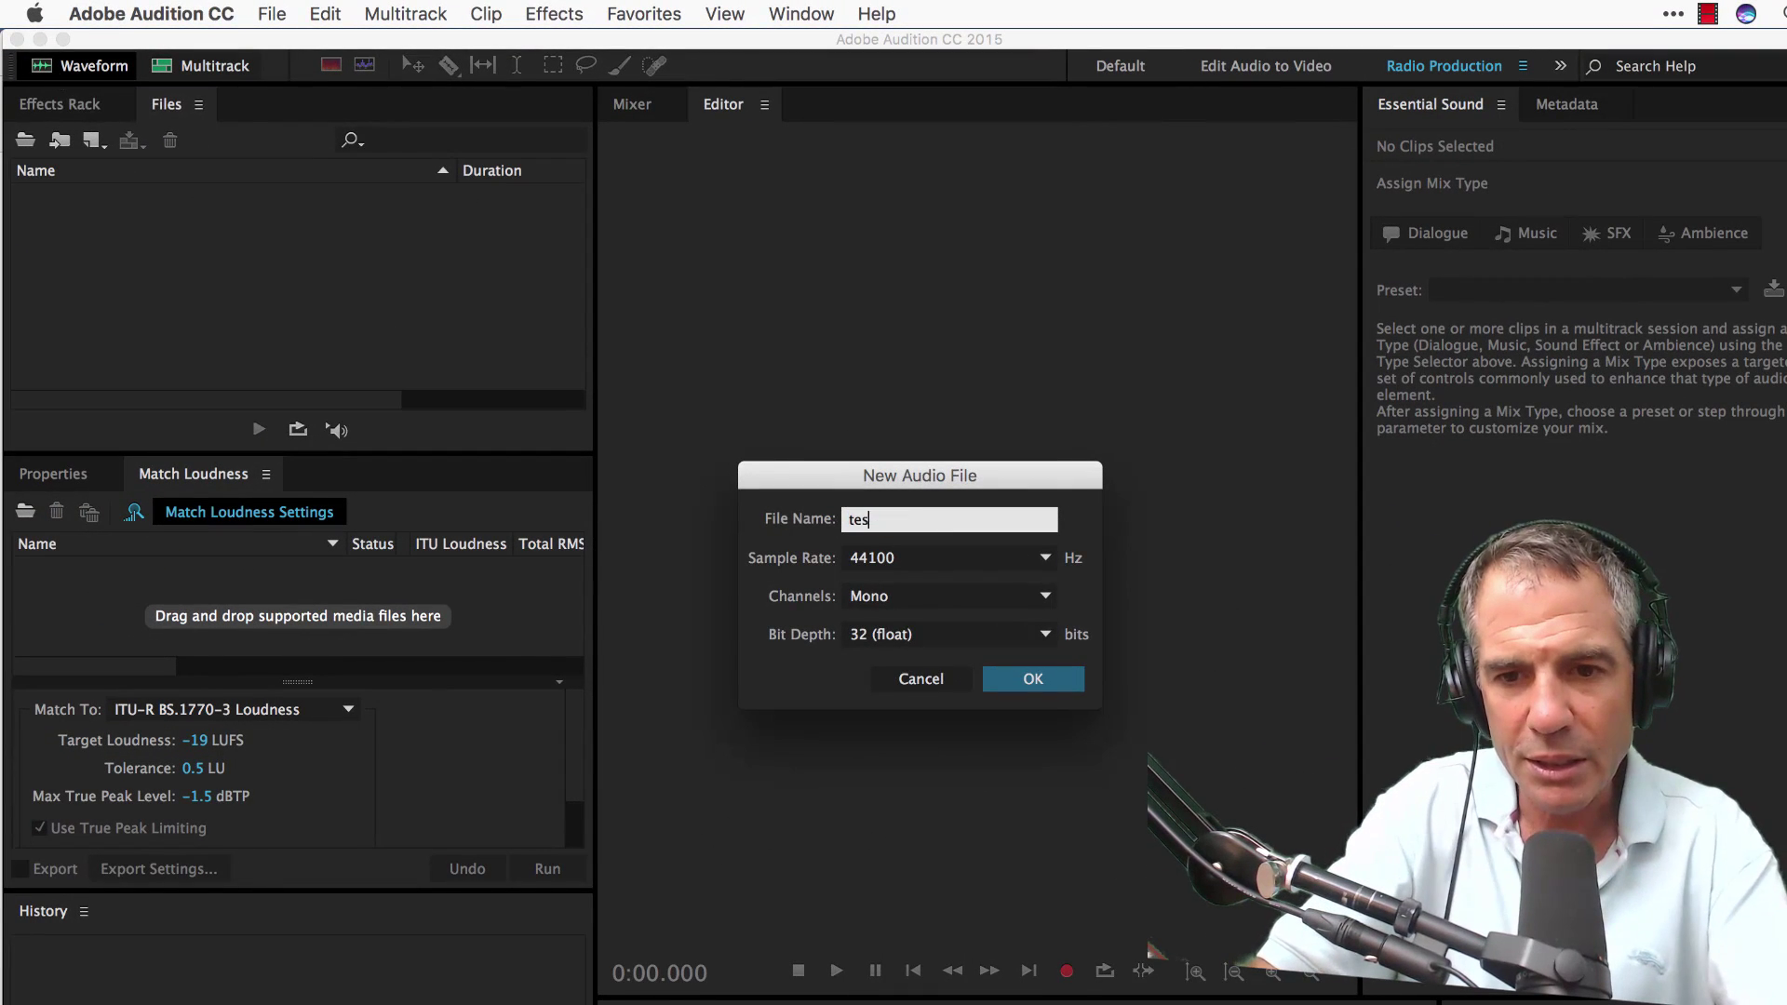
text(t)
key(Return)
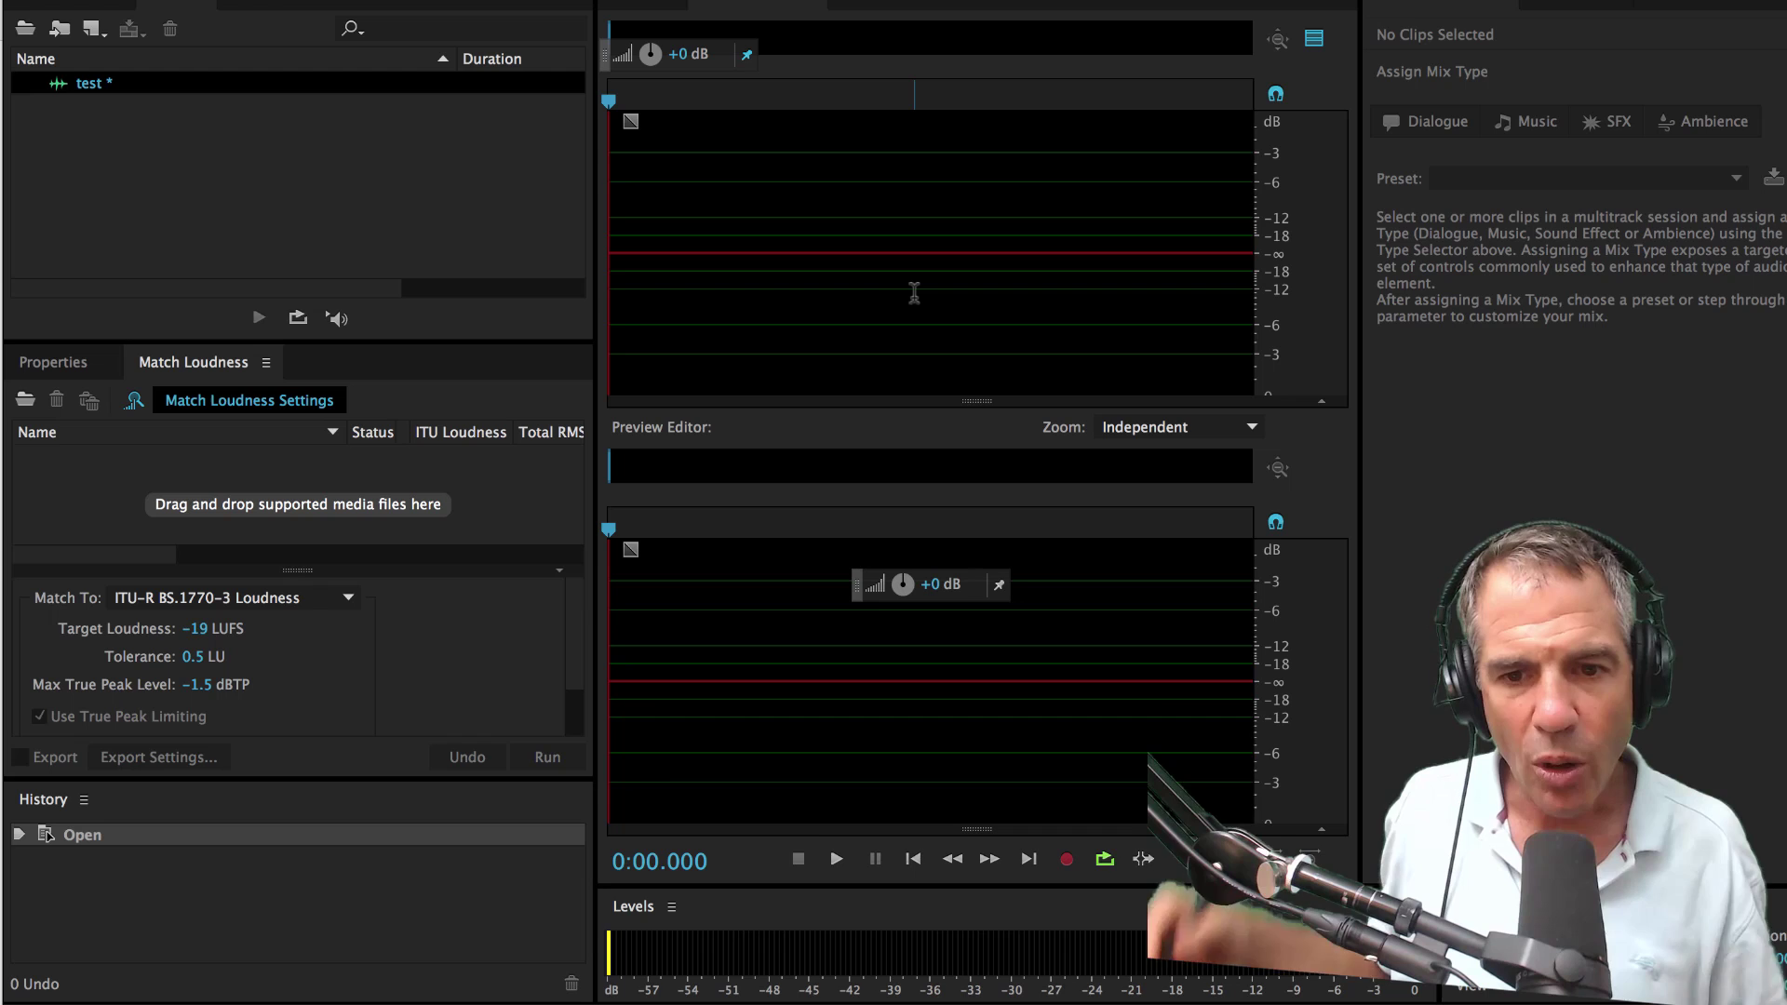
key(alt+i)
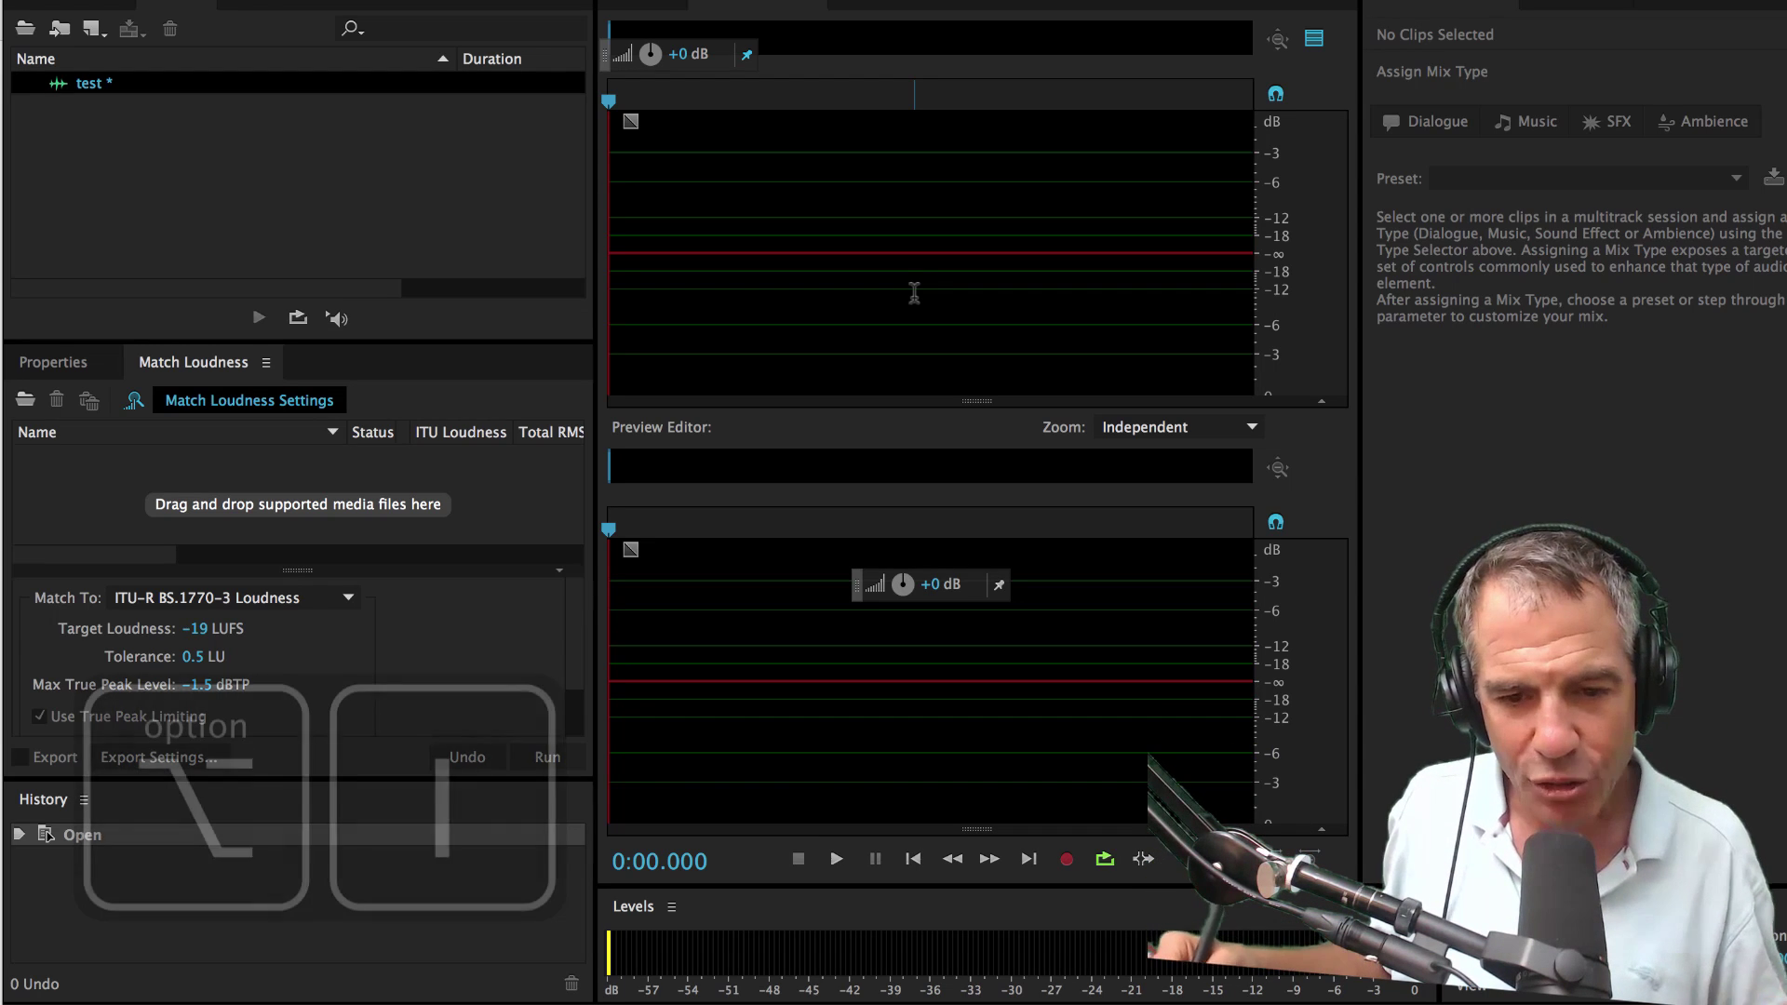
key(alt+i)
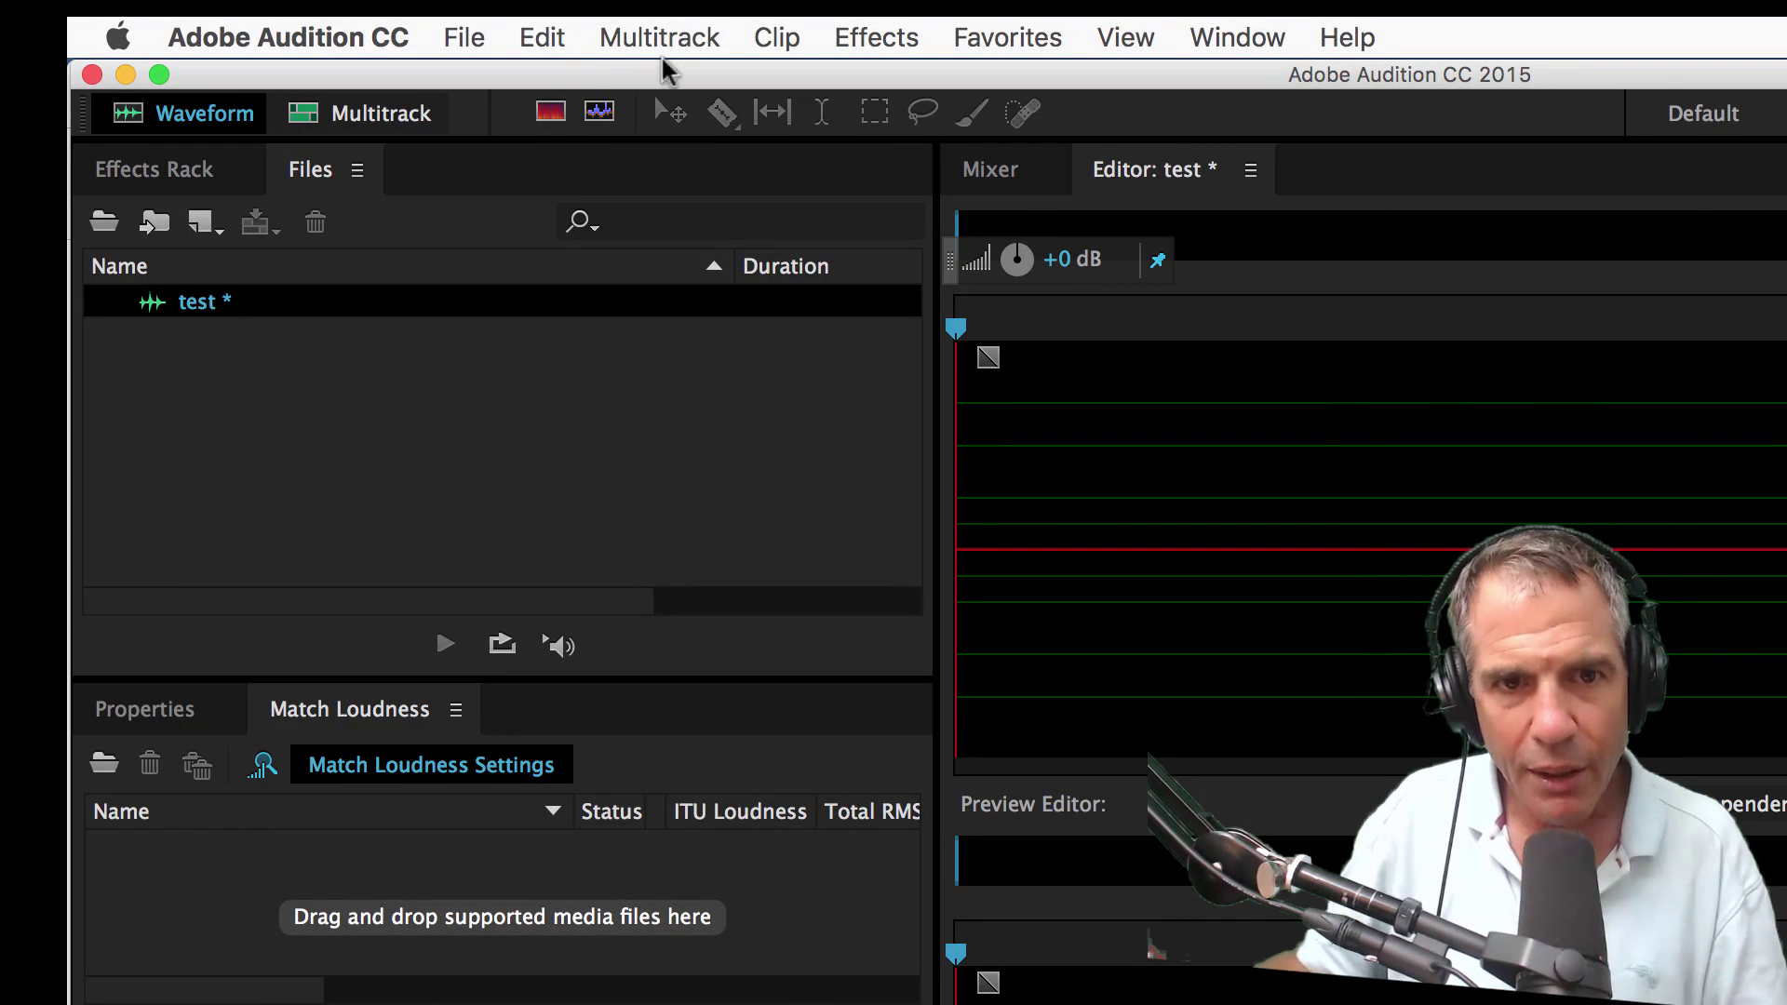
Reopen Audio Hardware preferences showing USB Audio CODEC as input, output and master clock
click(310, 30)
mouse_move(263, 141)
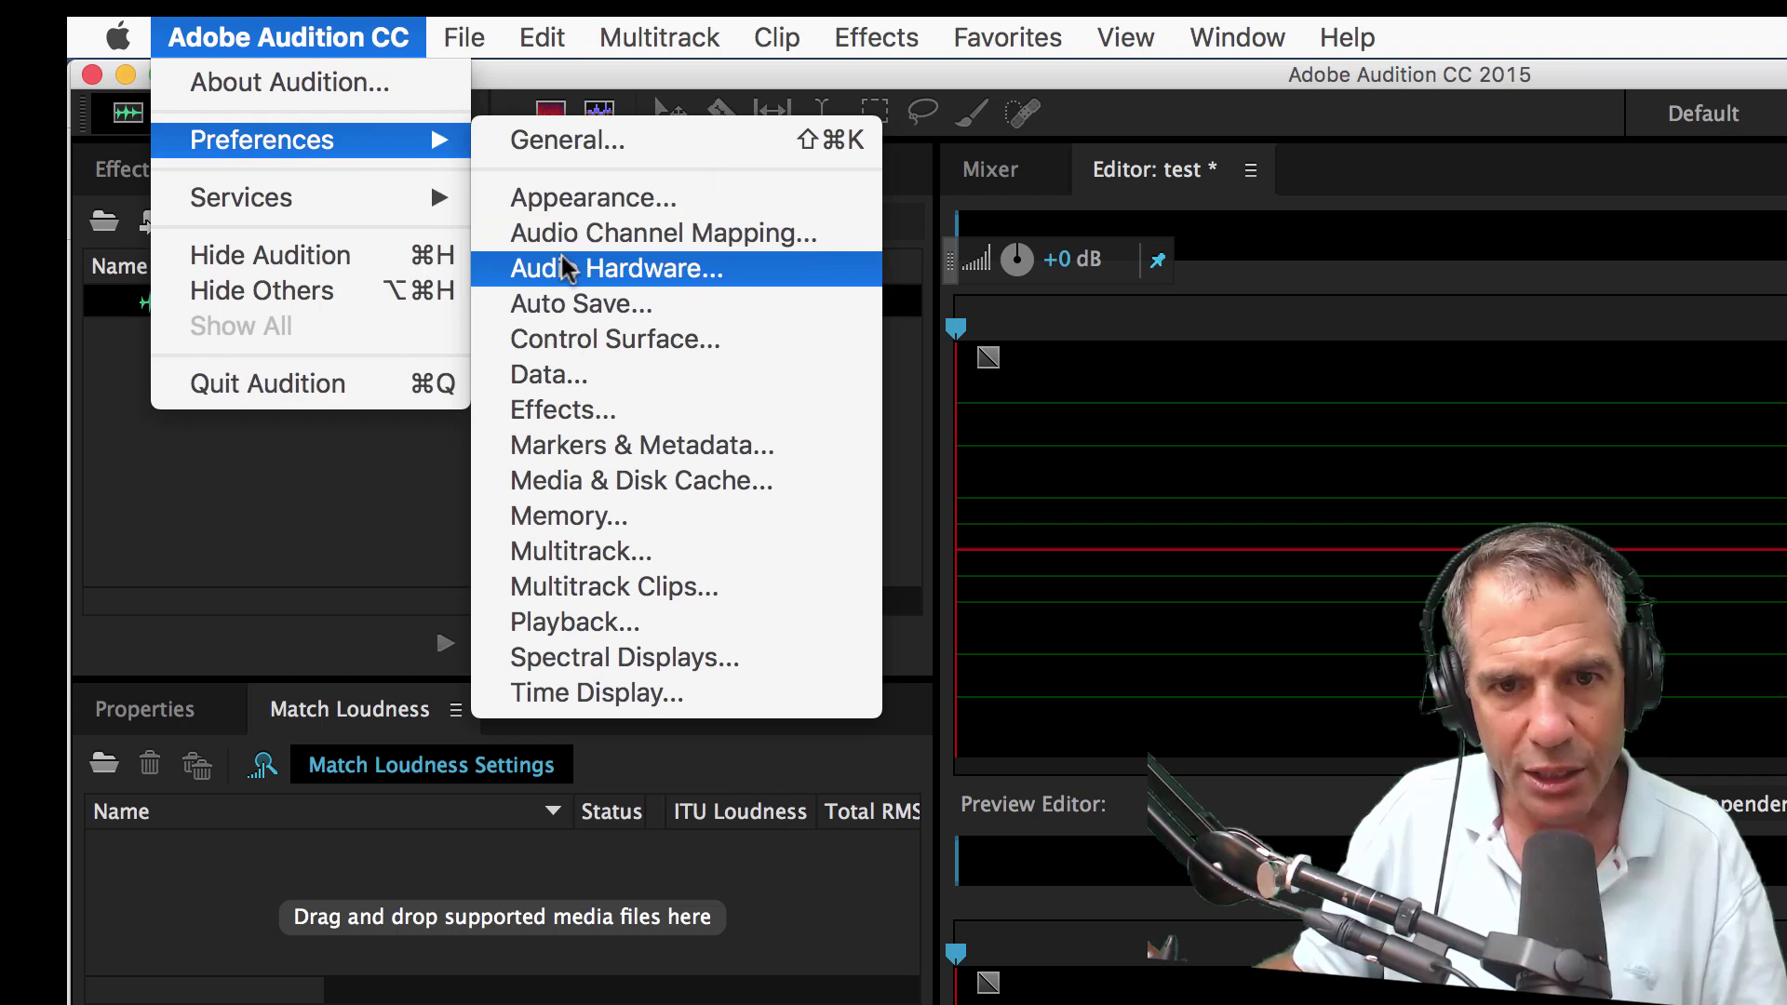
click(566, 266)
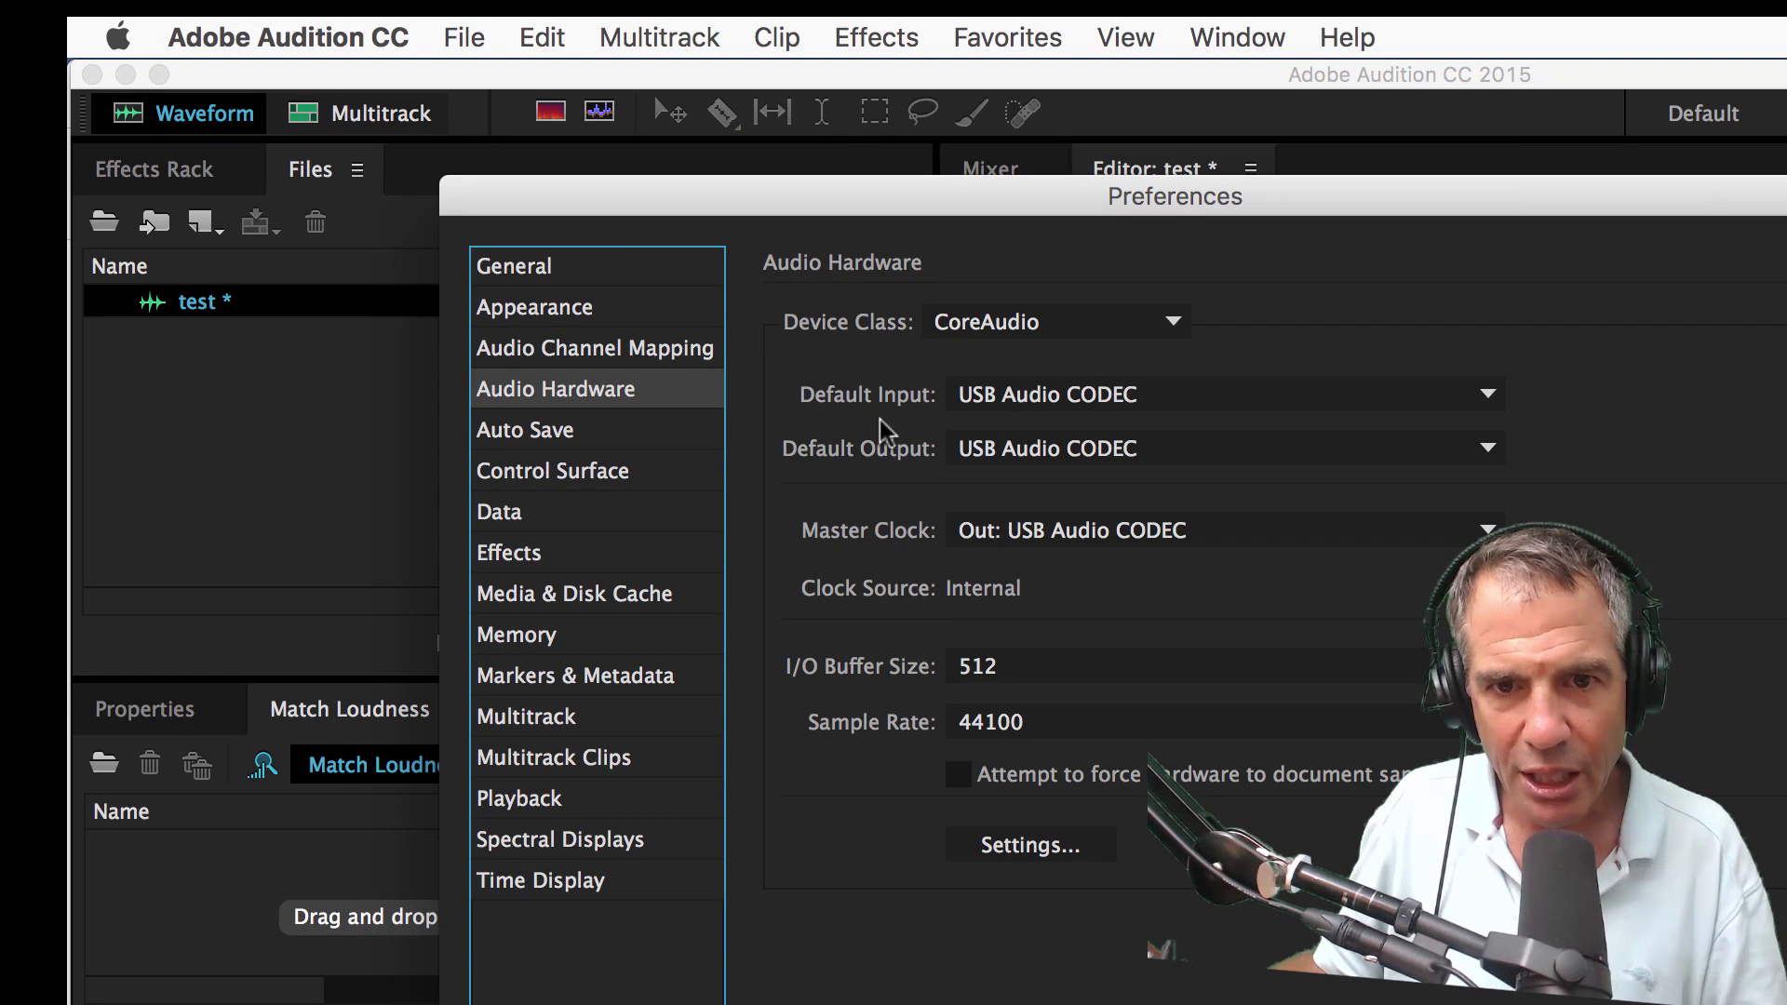